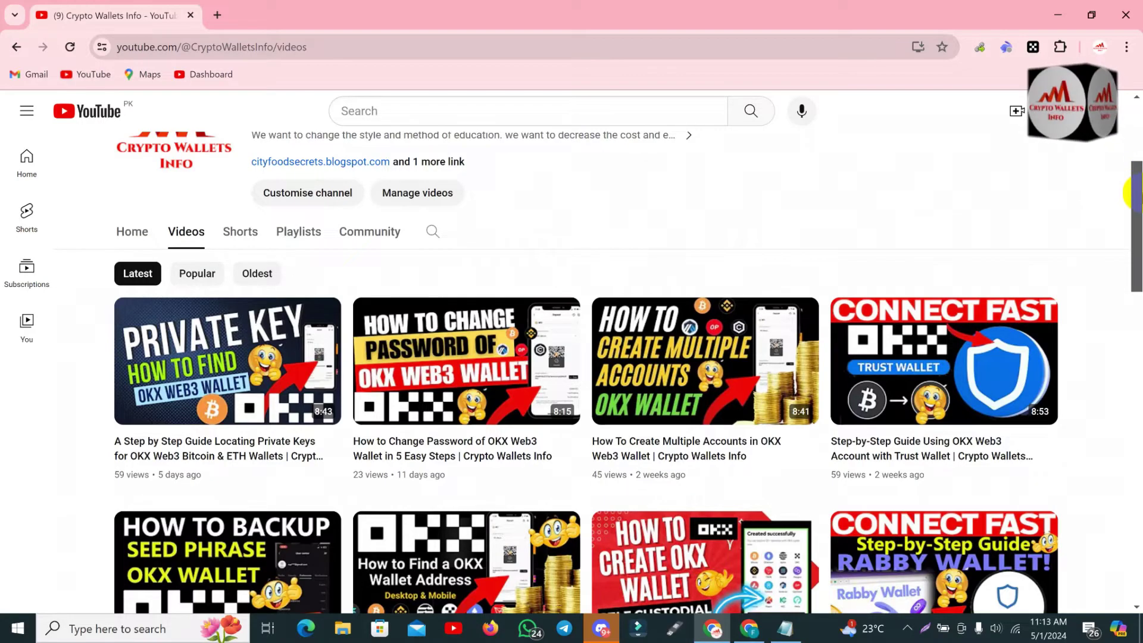
# Scroll the channel's Videos tab down to the next rows of OKX and Rabby wallet tutorials
pyautogui.scroll(1, 1134, 178)
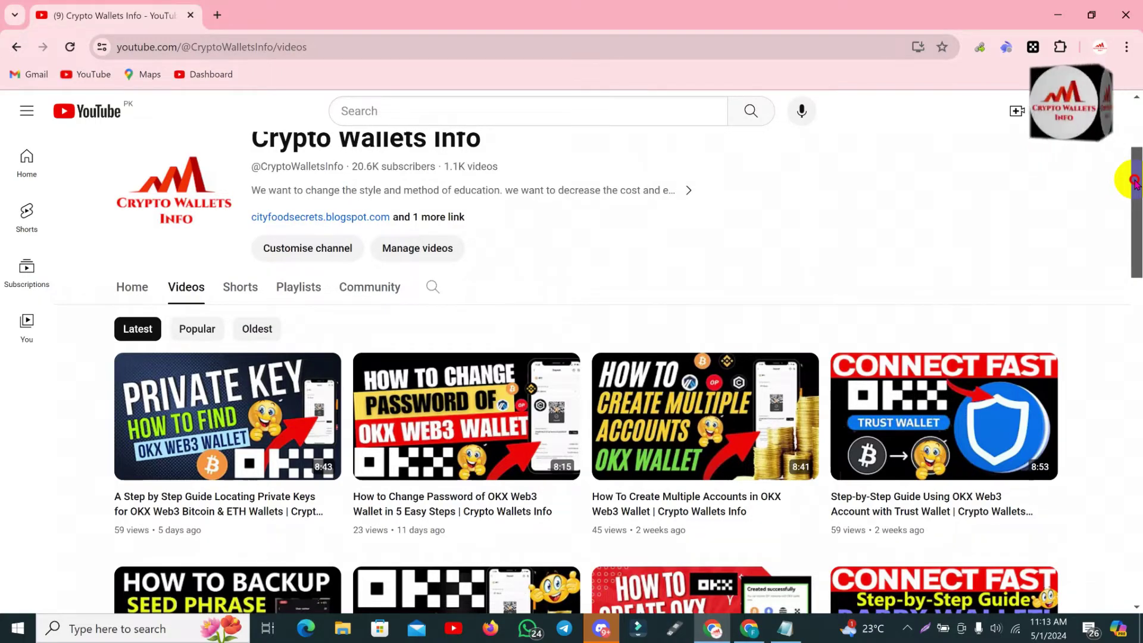
pyautogui.moveTo(1136, 181); pyautogui.dragTo(1138, 268)
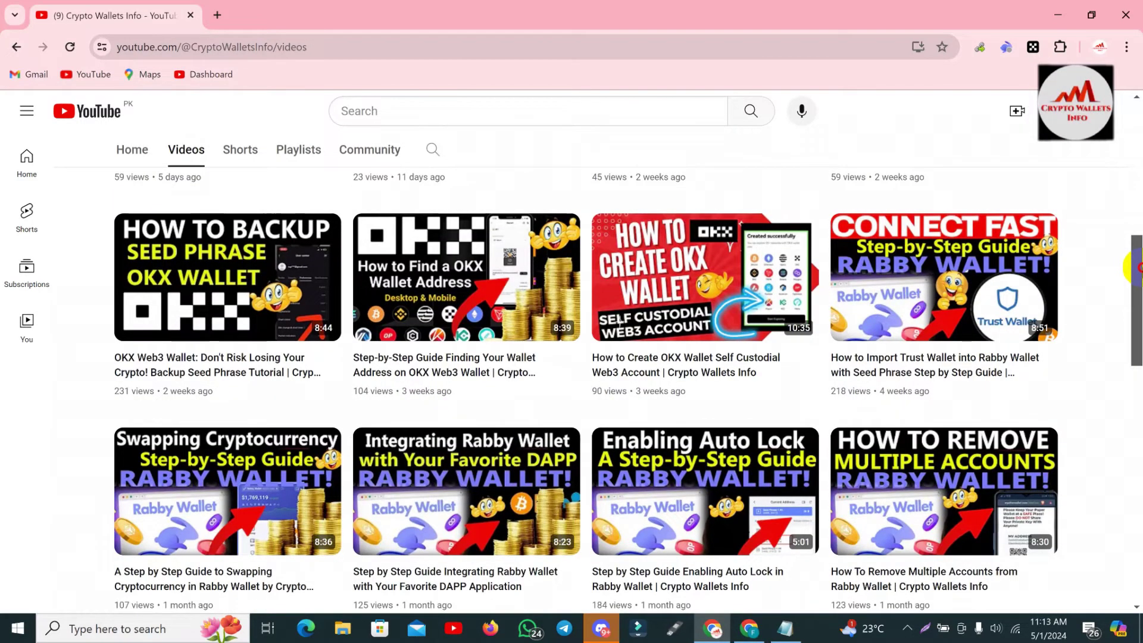
# Bring up the 'ok x' Notepad notes and scroll through the USDT, ETH, BTC addresses and seed phrase
pyautogui.click(788, 626)
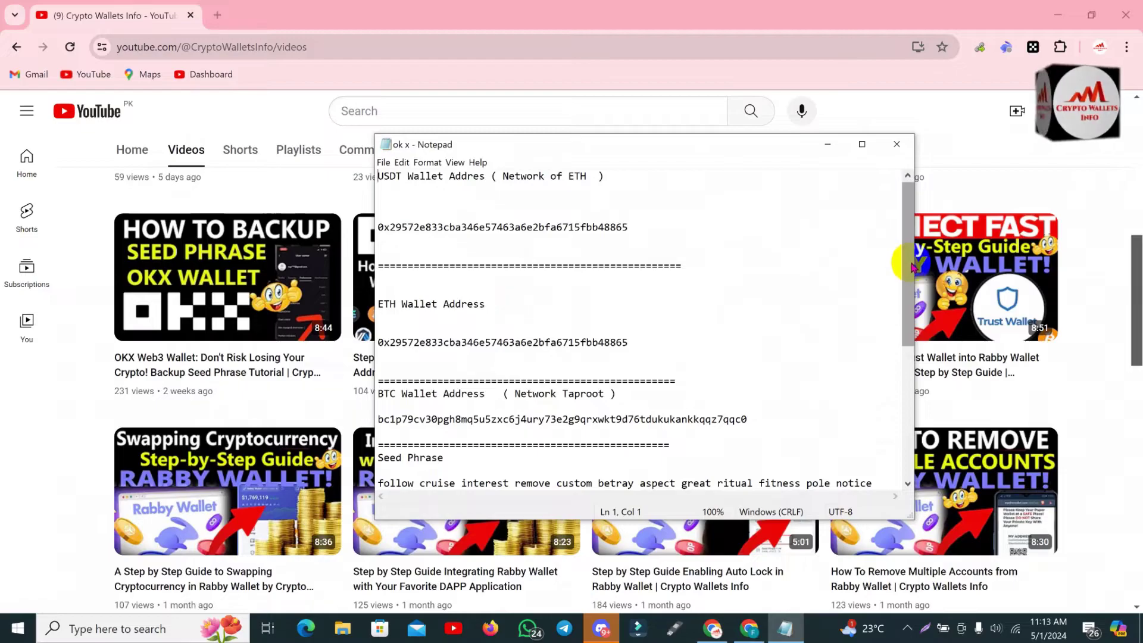
pyautogui.scroll(-2, 900, 262)
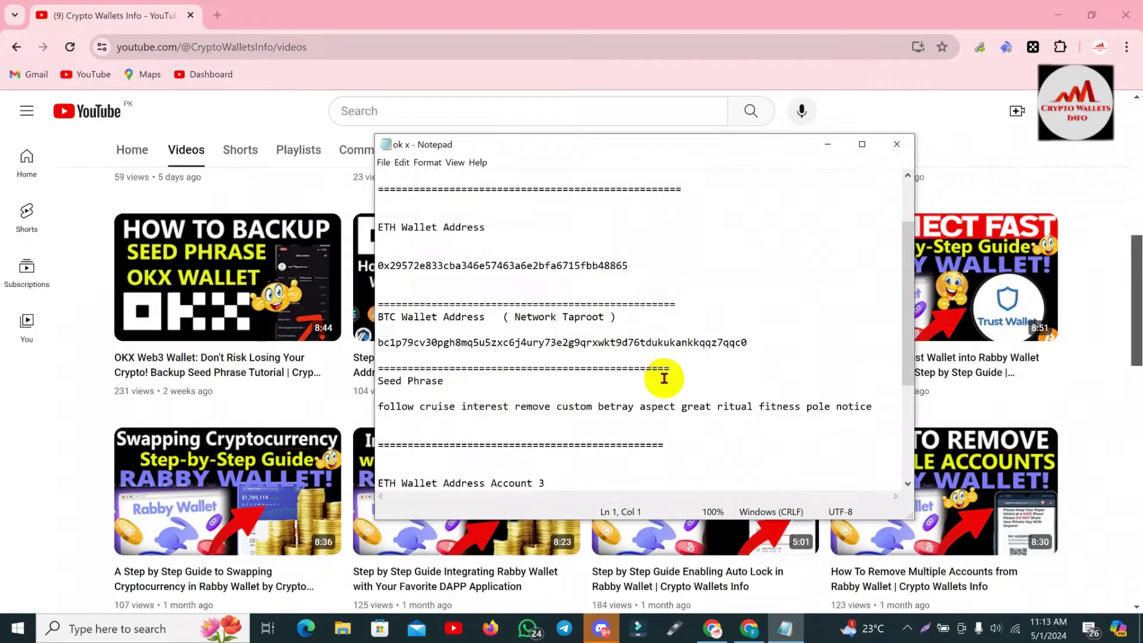
pyautogui.scroll(2, 898, 256)
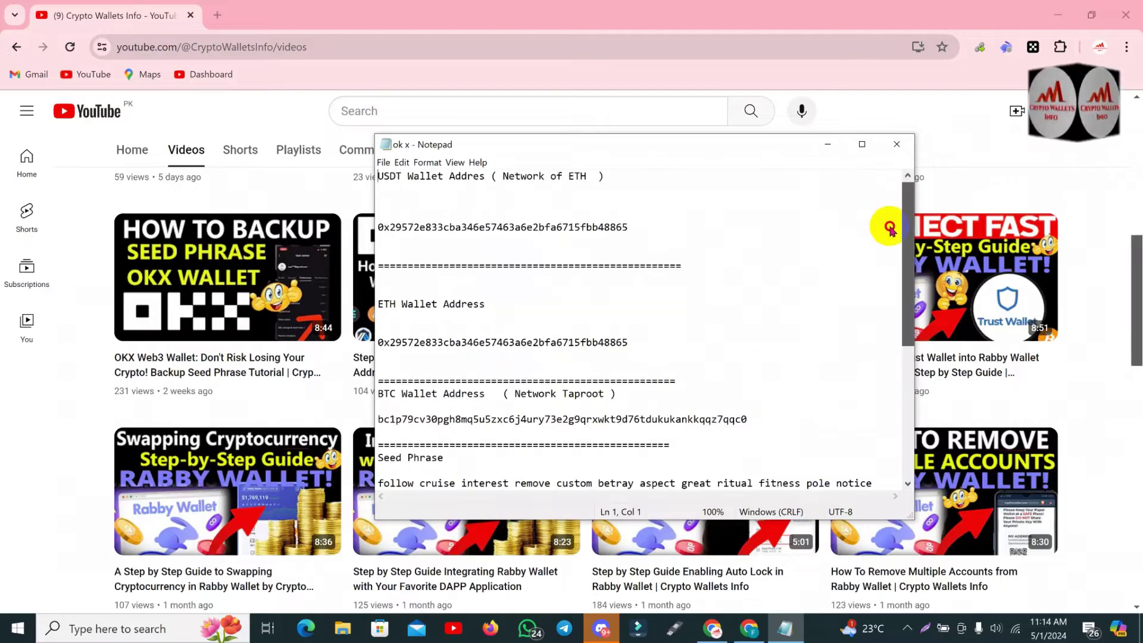
pyautogui.scroll(-4, 889, 228)
pyautogui.scroll(-1, 906, 342)
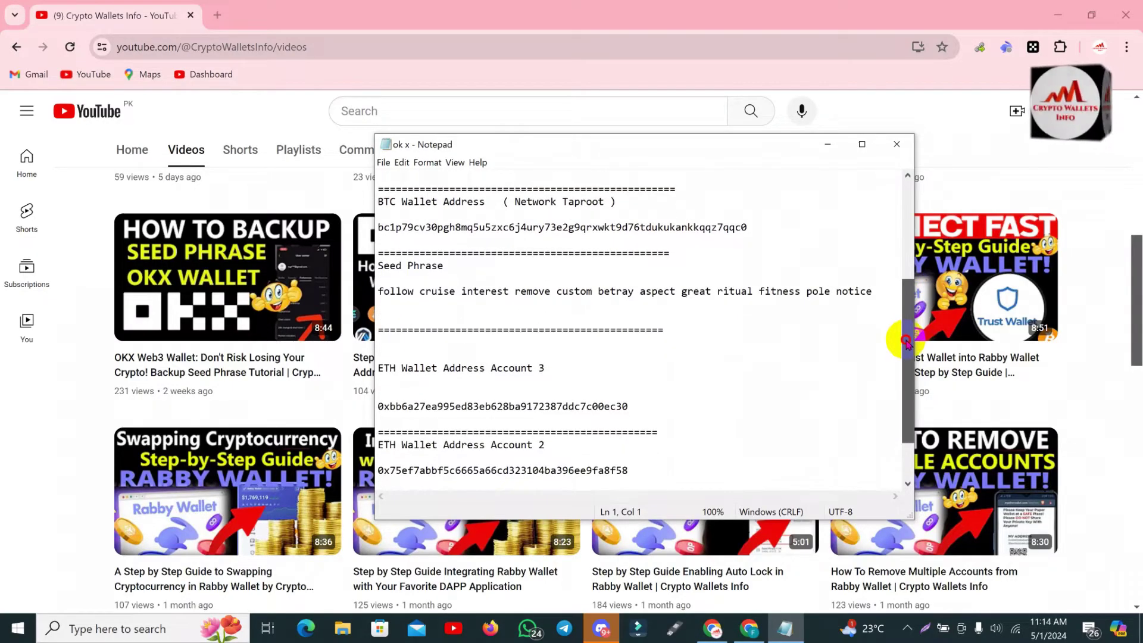
pyautogui.moveTo(906, 342); pyautogui.dragTo(879, 220)
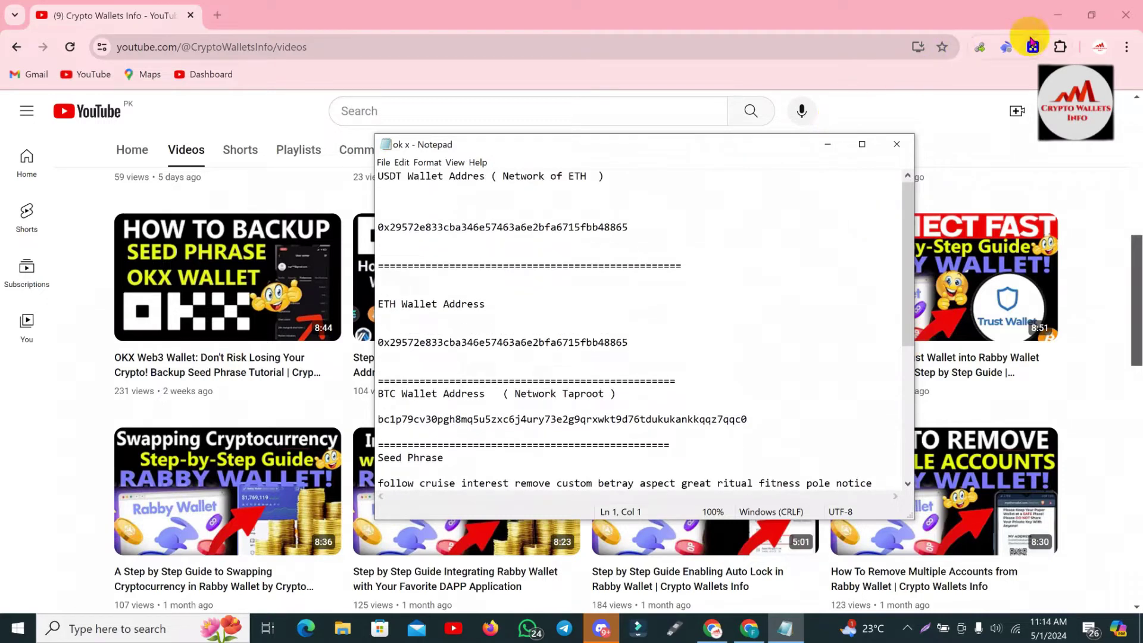
# Return to Chrome, open the OKX Wallet extension and try unlocking it with a password
pyautogui.click(916, 95)
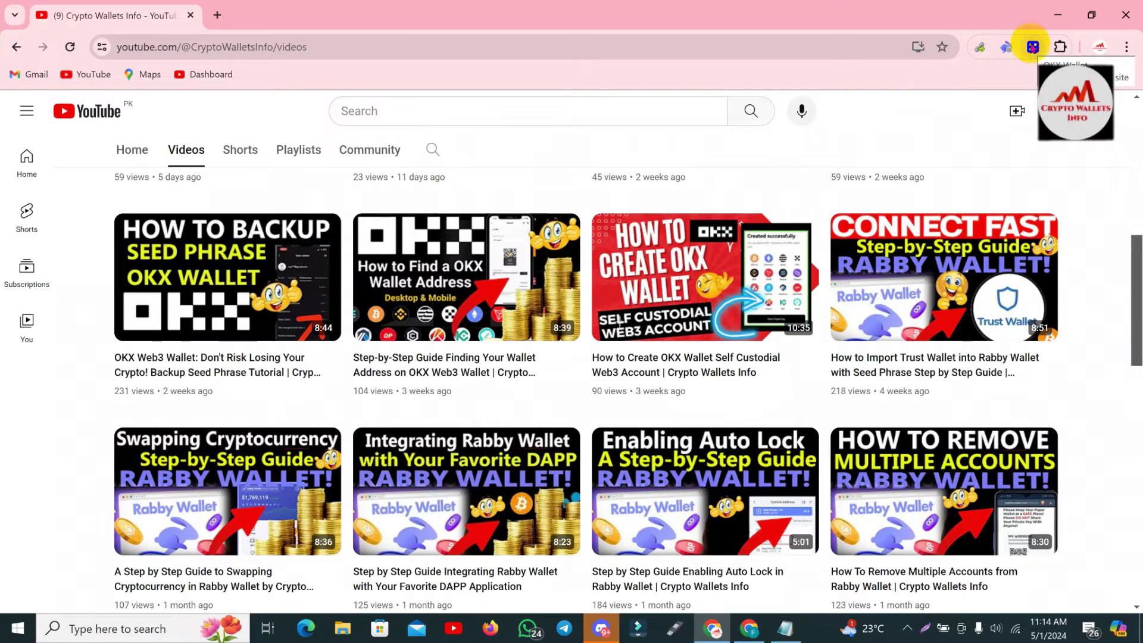
pyautogui.click(1033, 47)
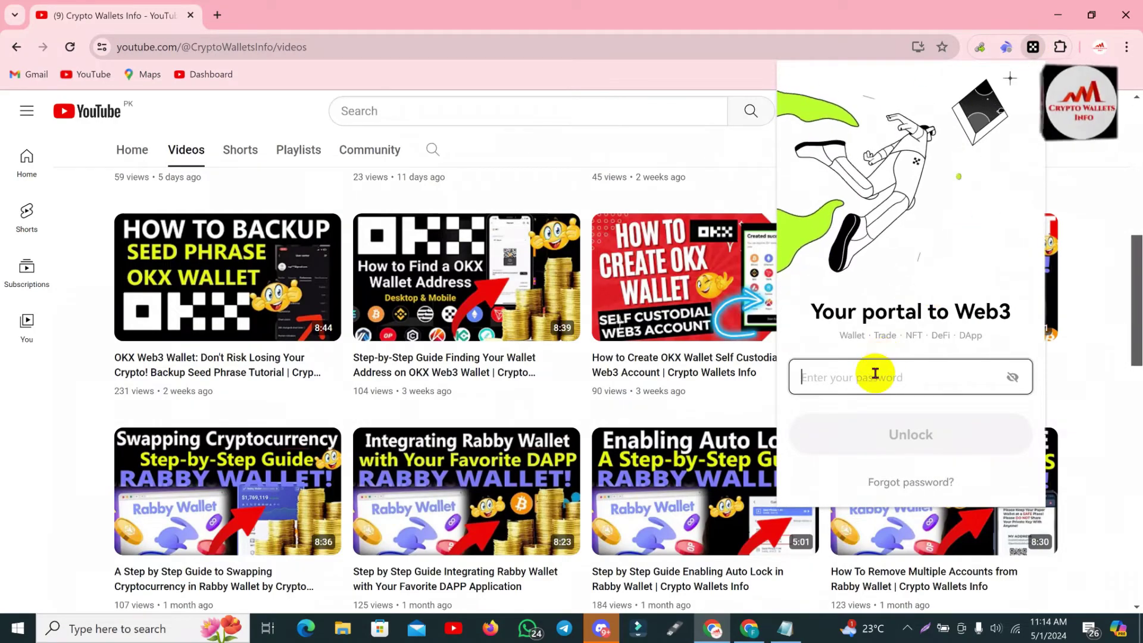
pyautogui.write('•••••••••••••••••••')
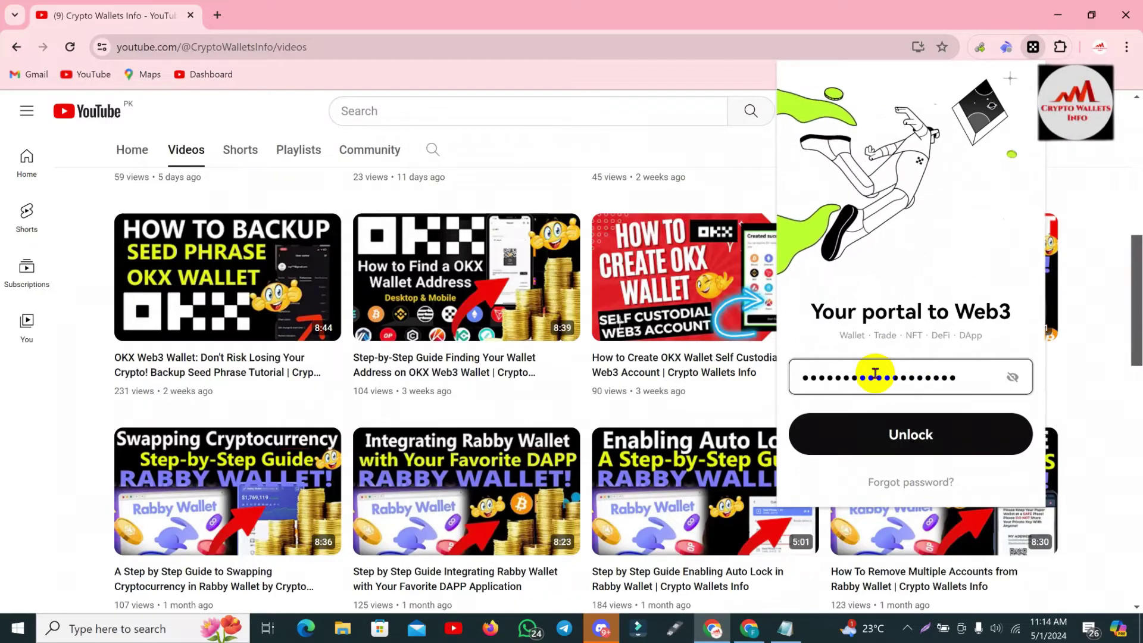
pyautogui.click(922, 425)
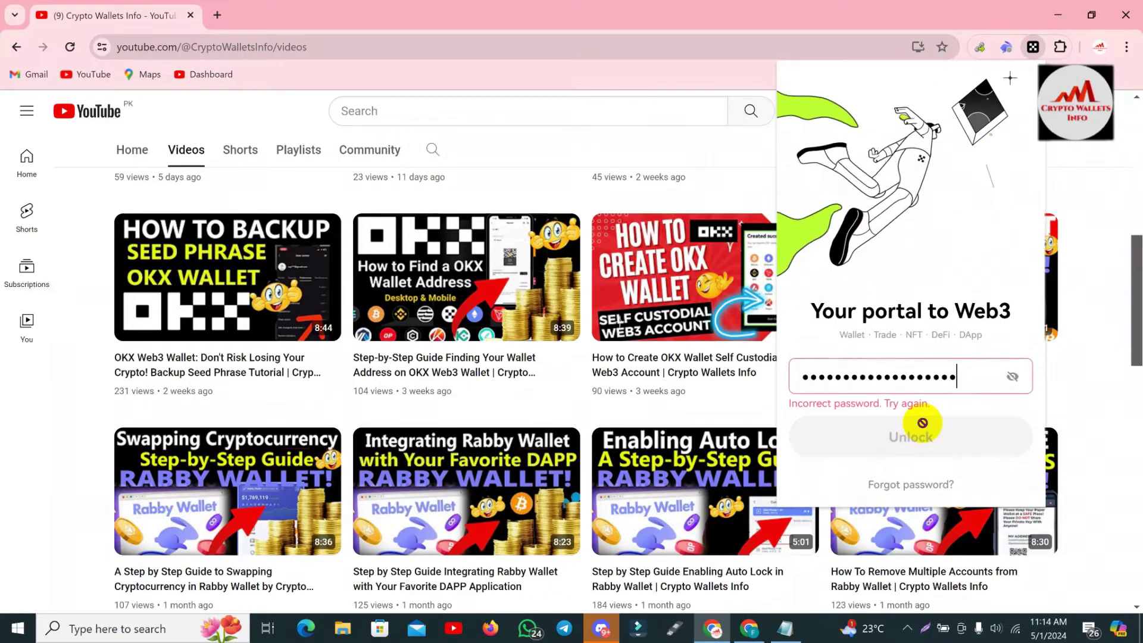
# Retry unlocking with a different password after the incorrect-password error
pyautogui.press('BackSpace')
pyautogui.click(998, 433)
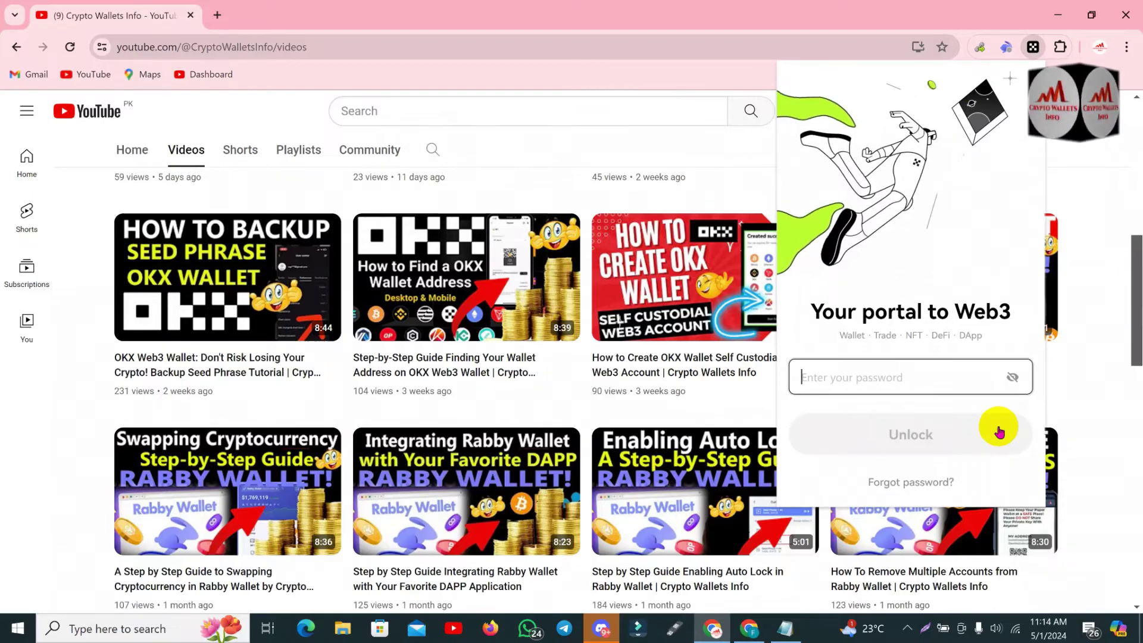
pyautogui.write('**************')
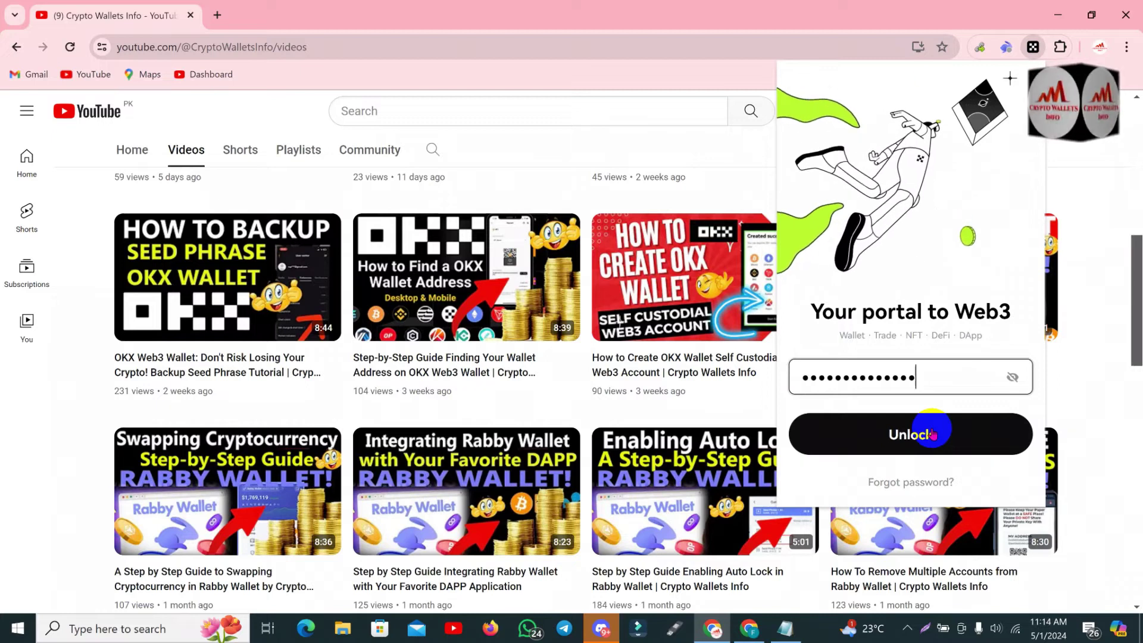
pyautogui.click(932, 434)
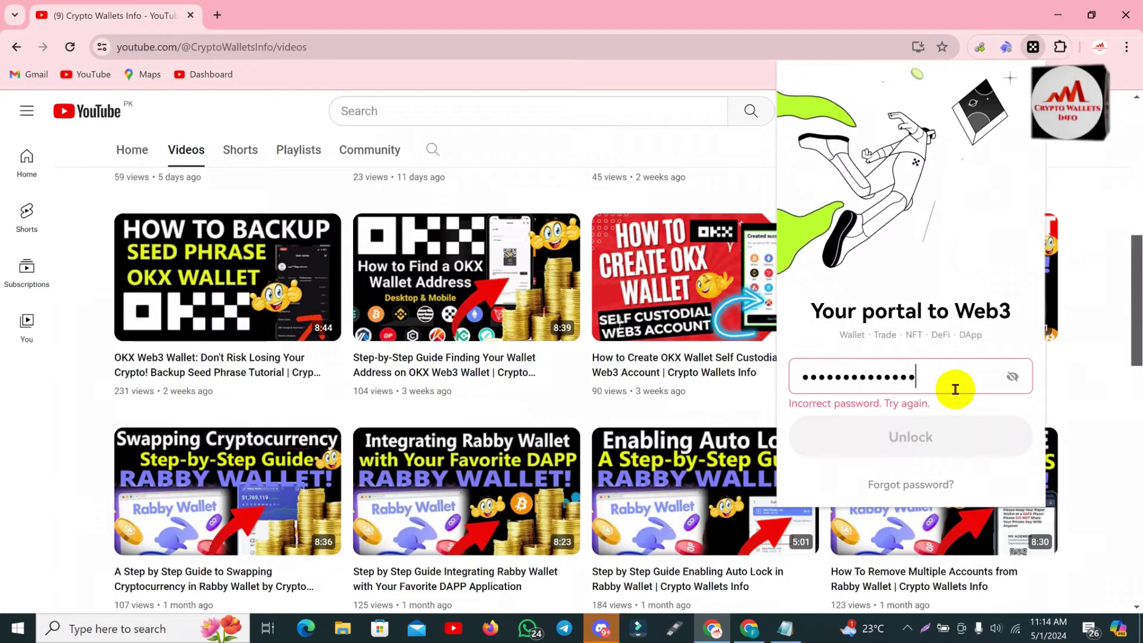
pyautogui.click(920, 393)
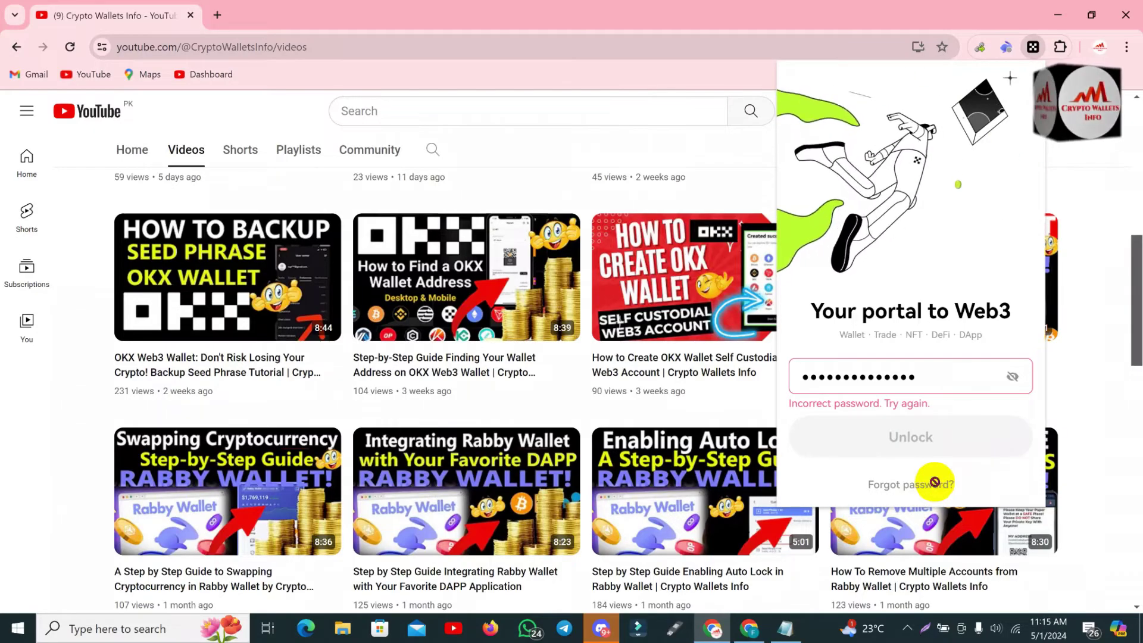
# On the Forgot password page, tick all three reset warnings: password not stored, re-import possible, assets lost without backup
pyautogui.click(934, 482)
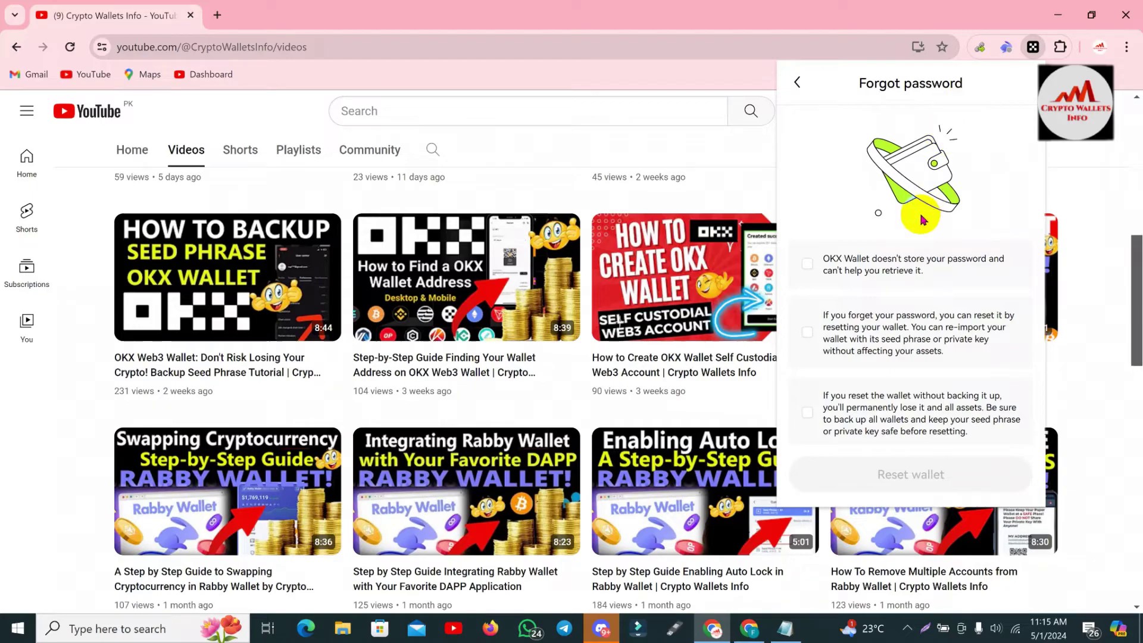
pyautogui.click(811, 261)
pyautogui.click(804, 330)
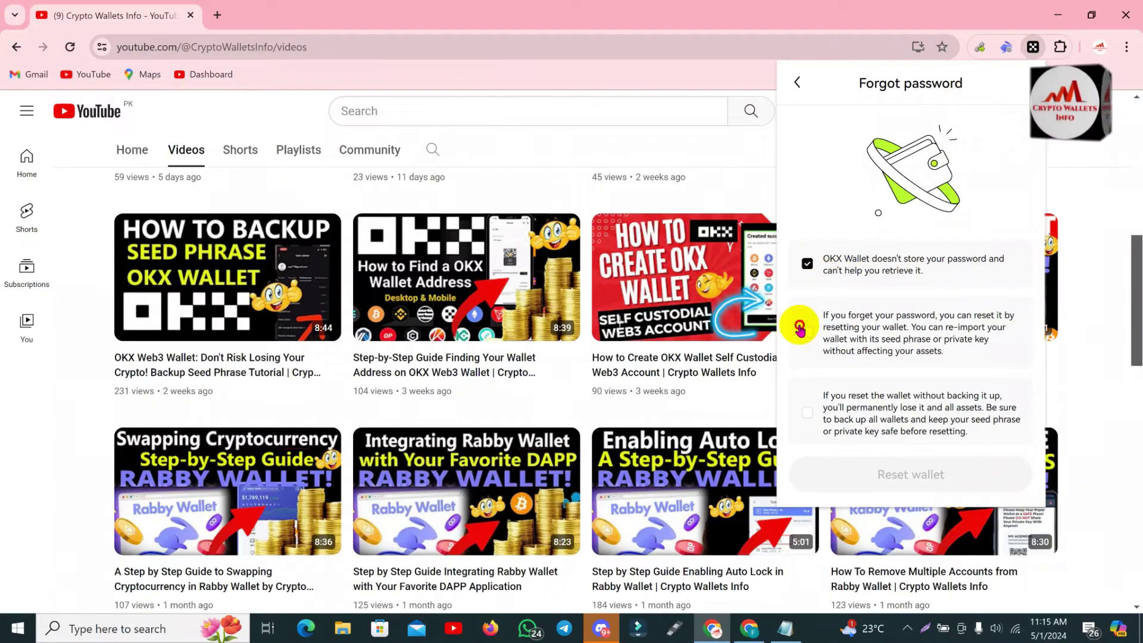
pyautogui.click(807, 414)
pyautogui.click(913, 476)
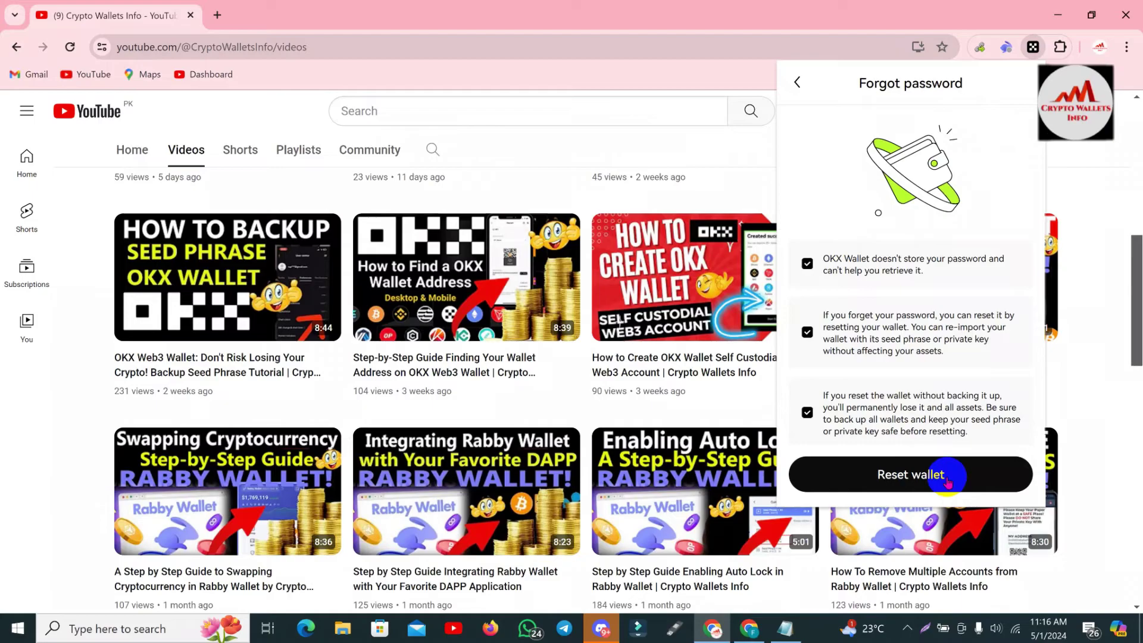
# Start the wallet reset, enter RESET as the confirmation text, and confirm the reset
pyautogui.click(936, 475)
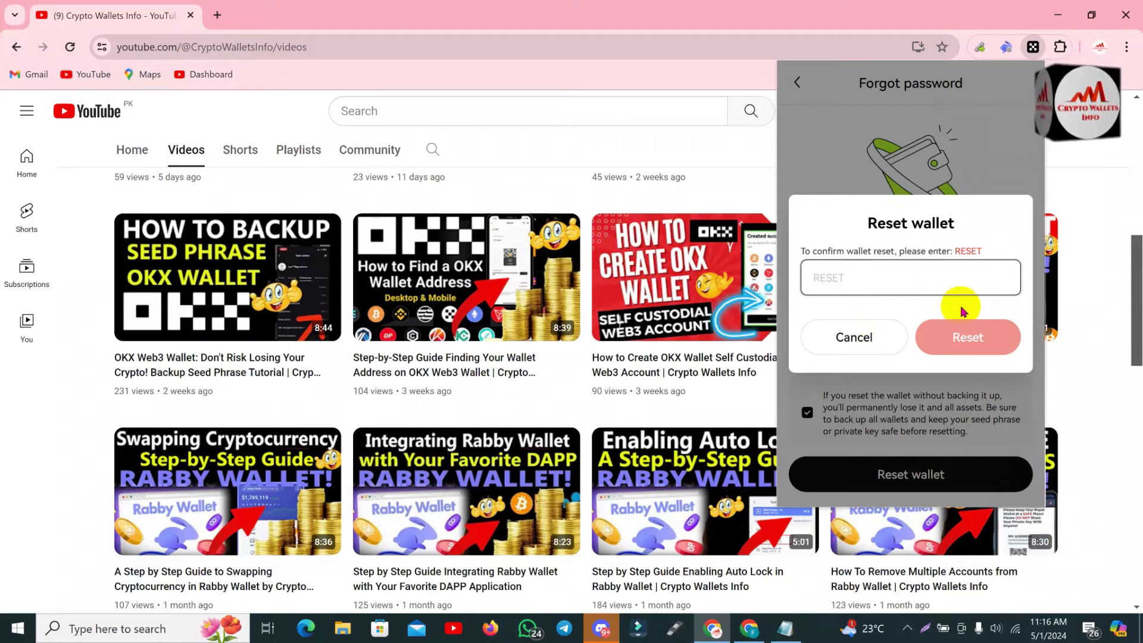
pyautogui.click(985, 280)
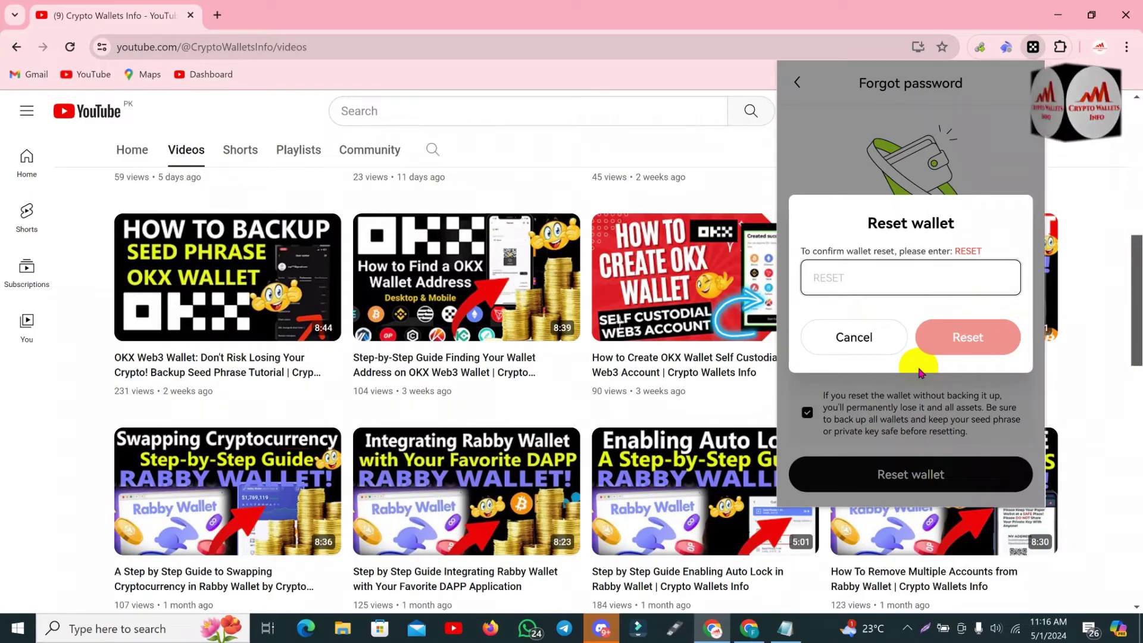
pyautogui.write('r')
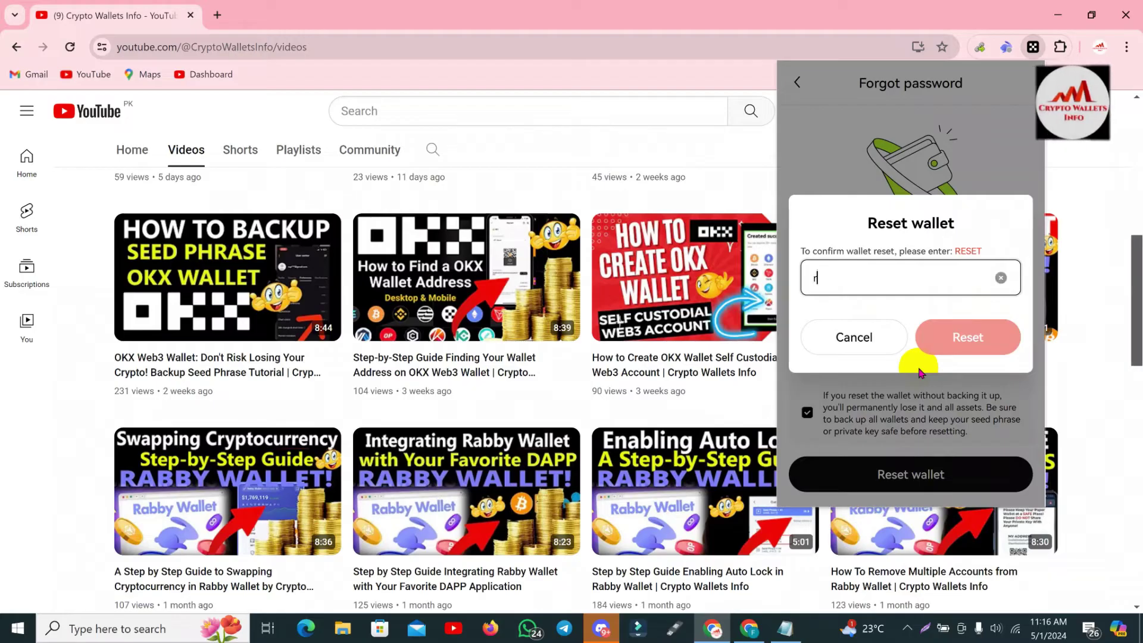
pyautogui.press('BackSpace')
pyautogui.press('BackSpace')
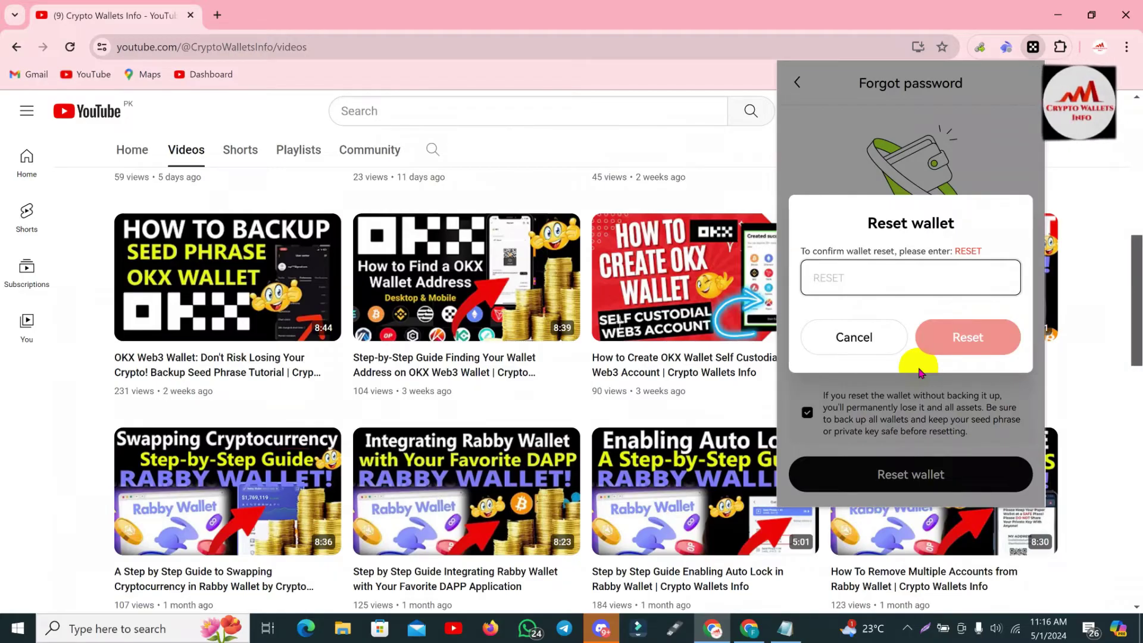
pyautogui.write('R')
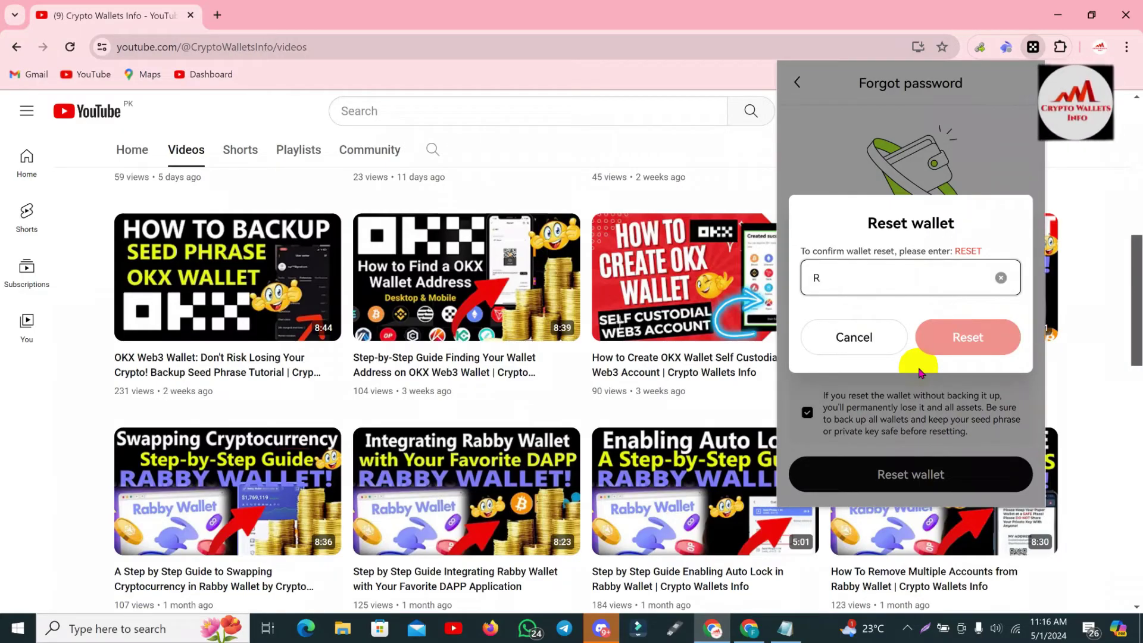
pyautogui.write('ESET')
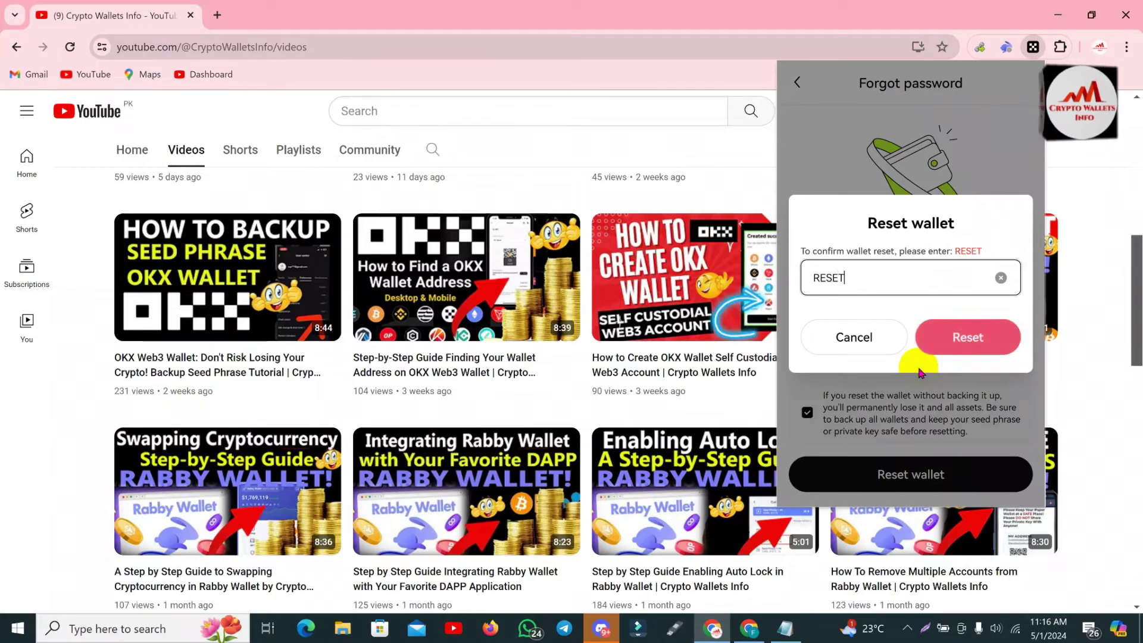
pyautogui.click(979, 349)
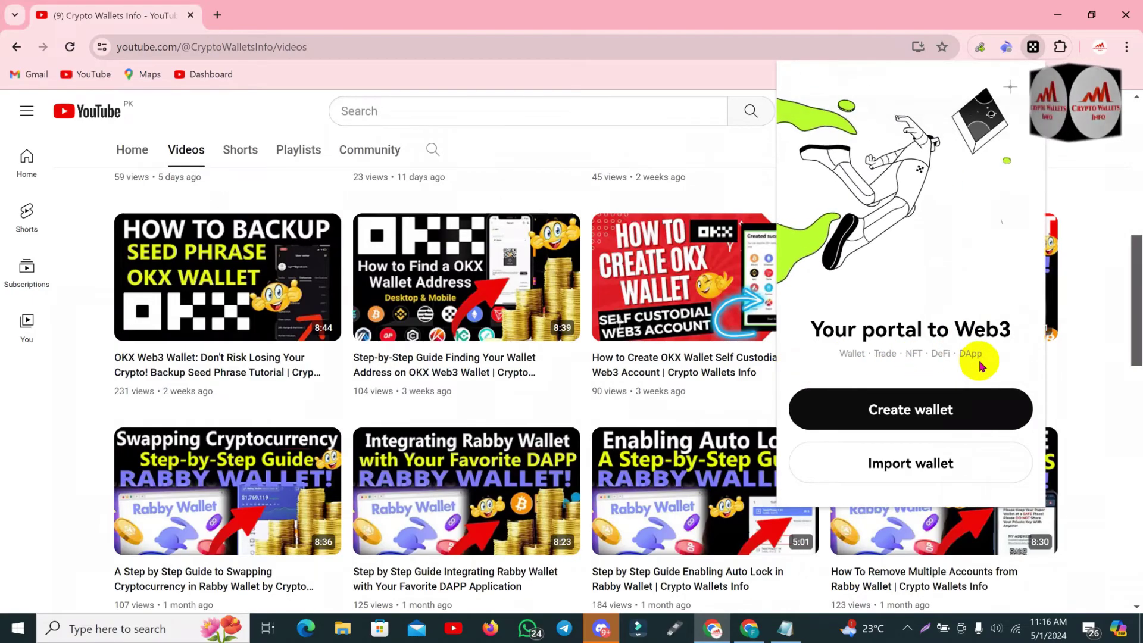
# Choose Import wallet to list the keyless, seed phrase/private key and hardware restore options
pyautogui.click(809, 422)
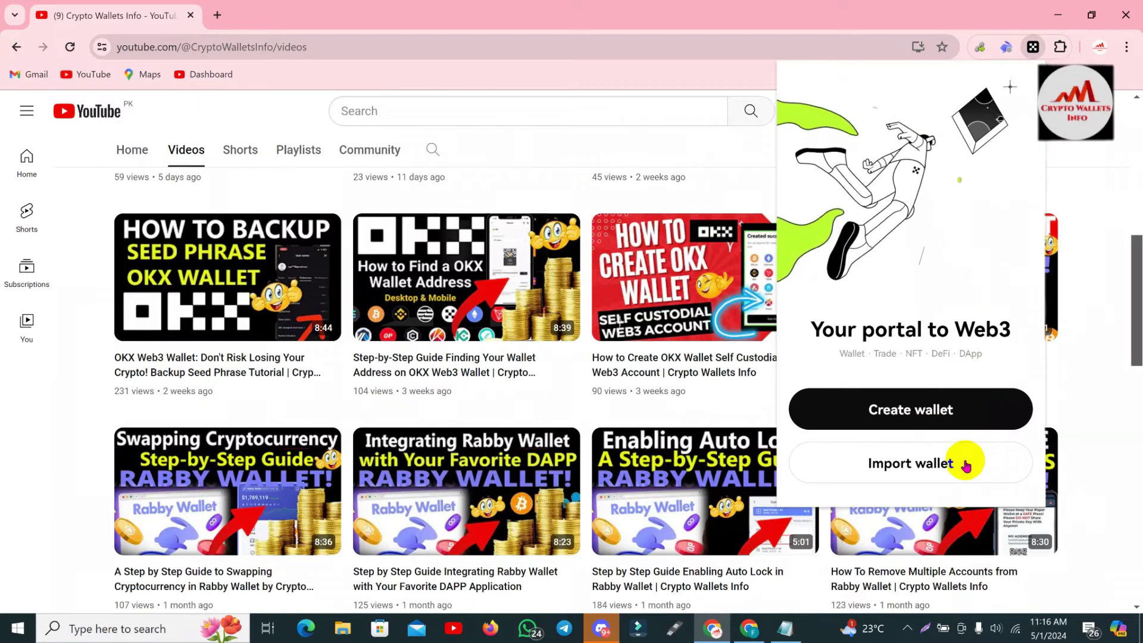
pyautogui.click(964, 458)
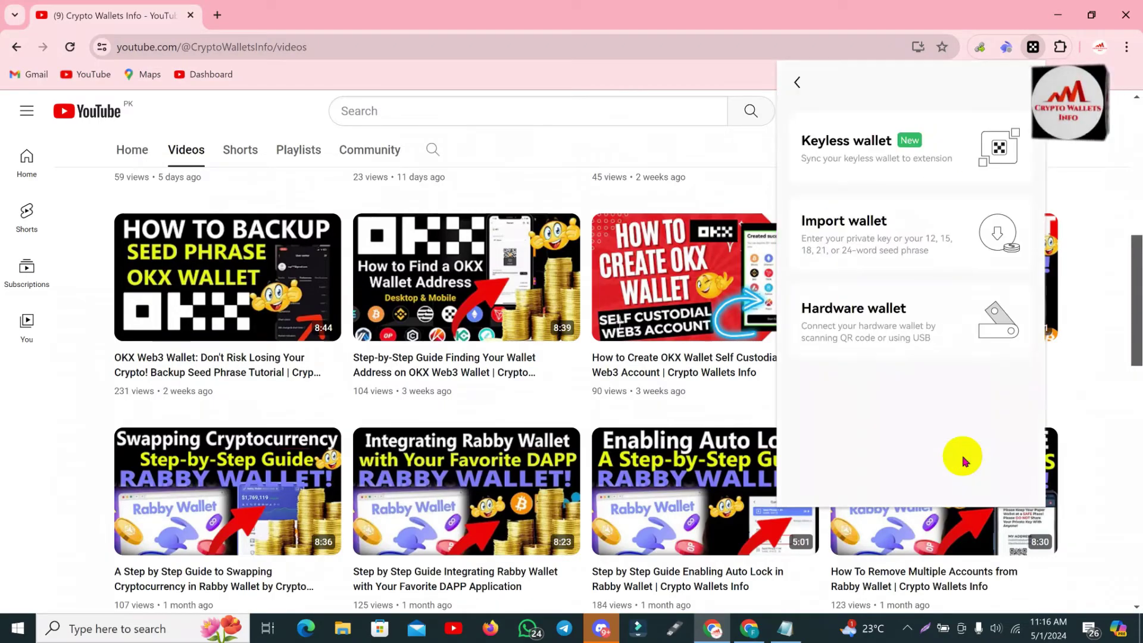
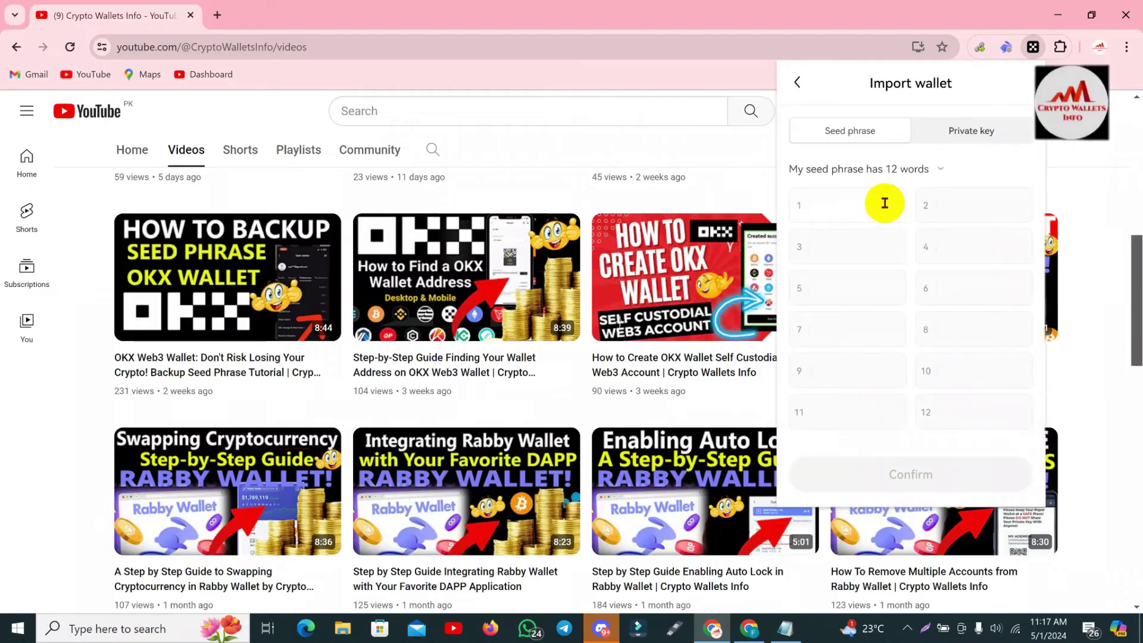
# Focus the first seed-word field, then bring up the ok x notes file in Notepad
pyautogui.click(884, 202)
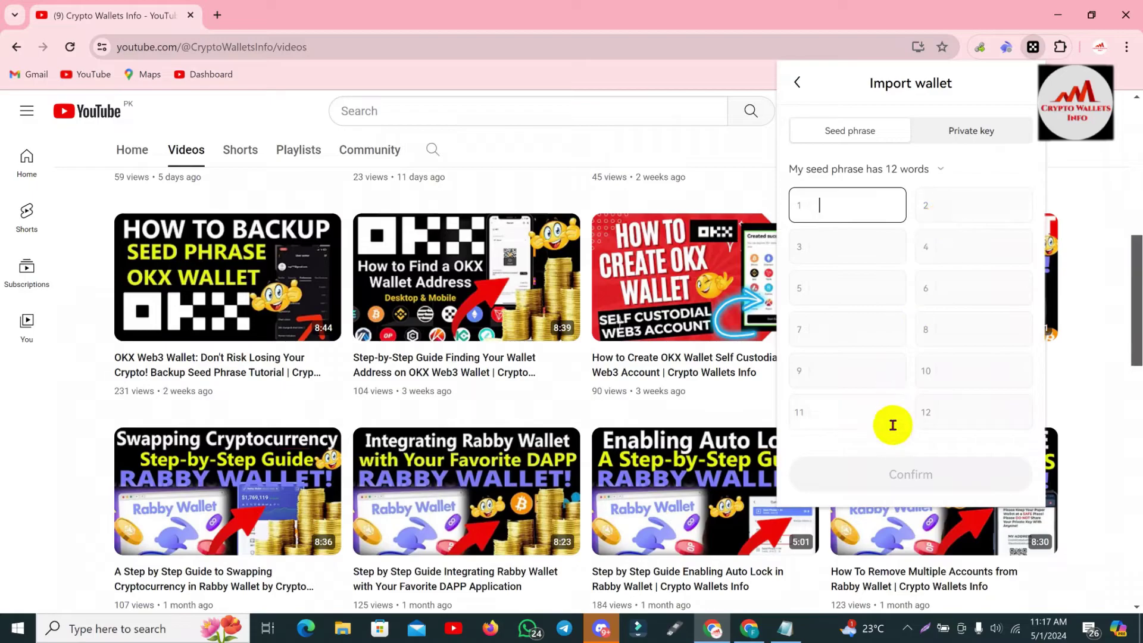
pyautogui.click(780, 636)
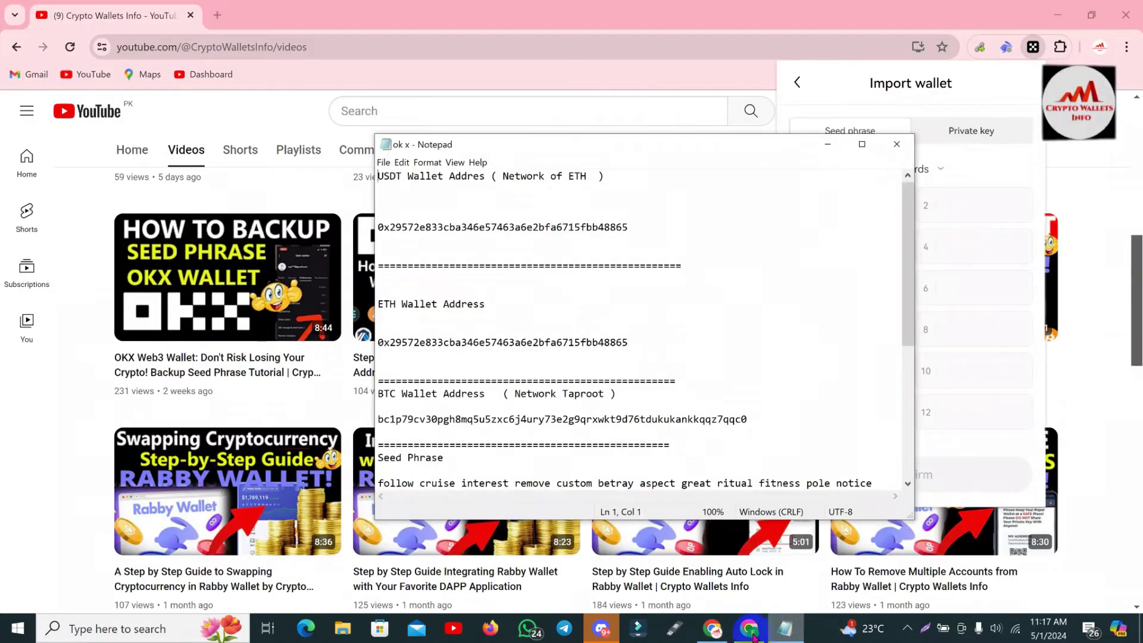
# Select the full 12-word seed phrase line under 'Seed Phrase' in the notes
pyautogui.moveTo(378, 483); pyautogui.dragTo(891, 224)
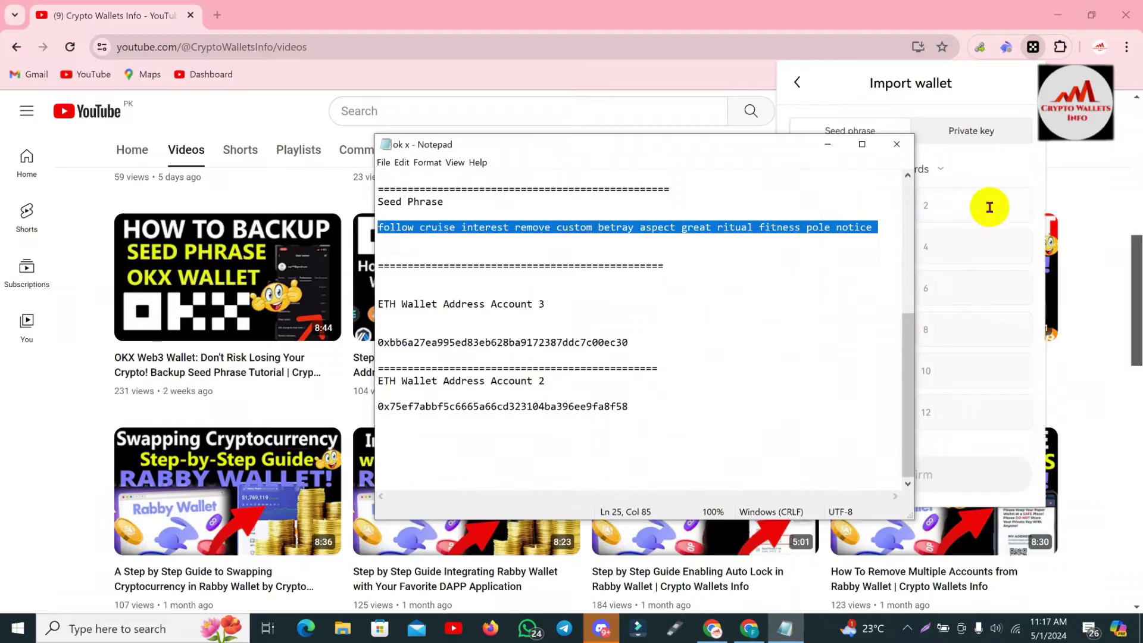
# Paste the copied seed phrase into the import form, keep the 12-word count, and confirm
pyautogui.click(990, 96)
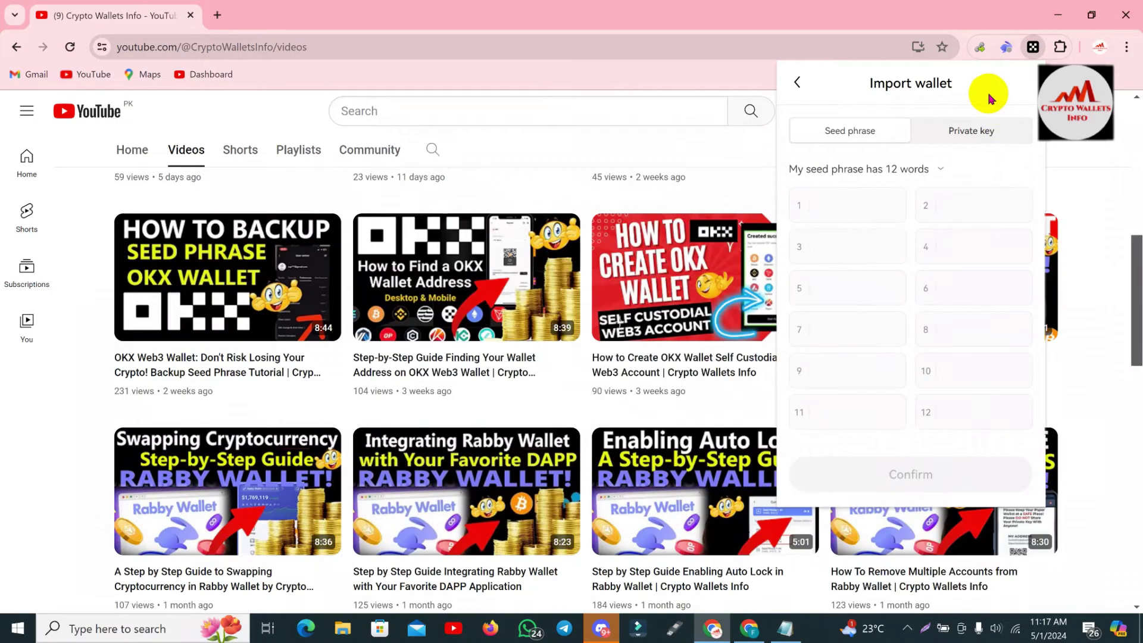
pyautogui.click(834, 202)
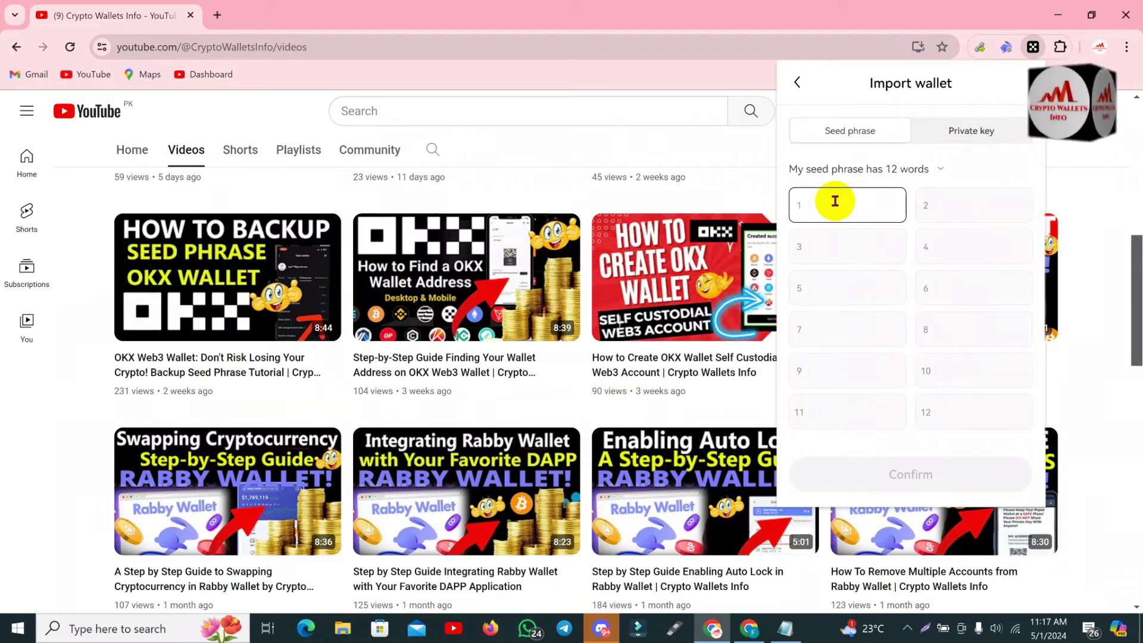
pyautogui.hotkey('ctrl', 'v')
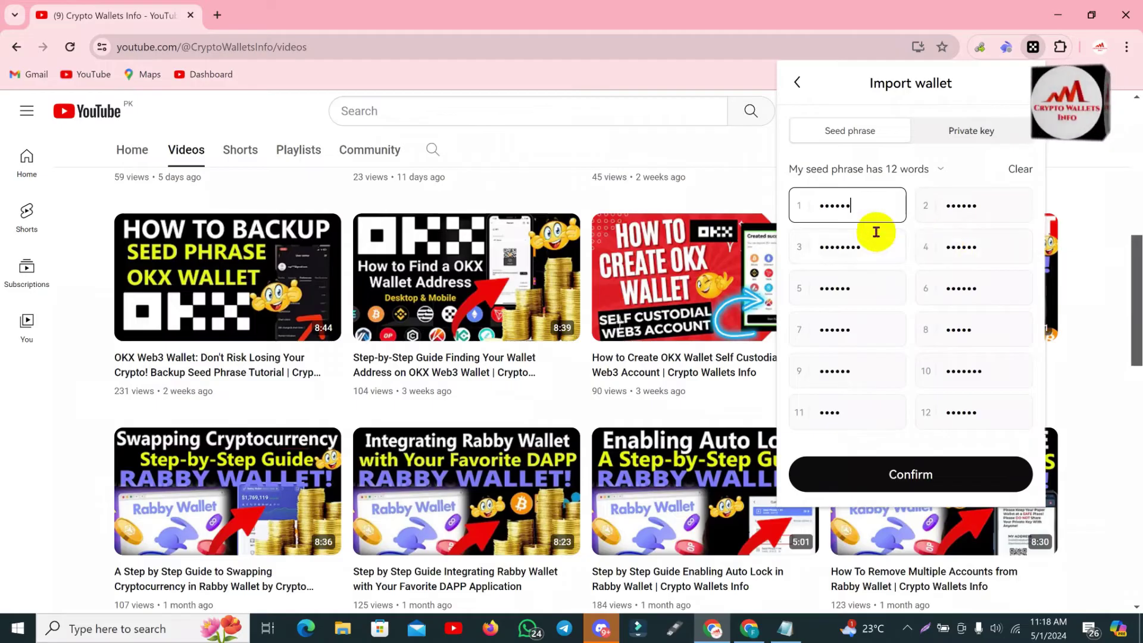
pyautogui.click(939, 169)
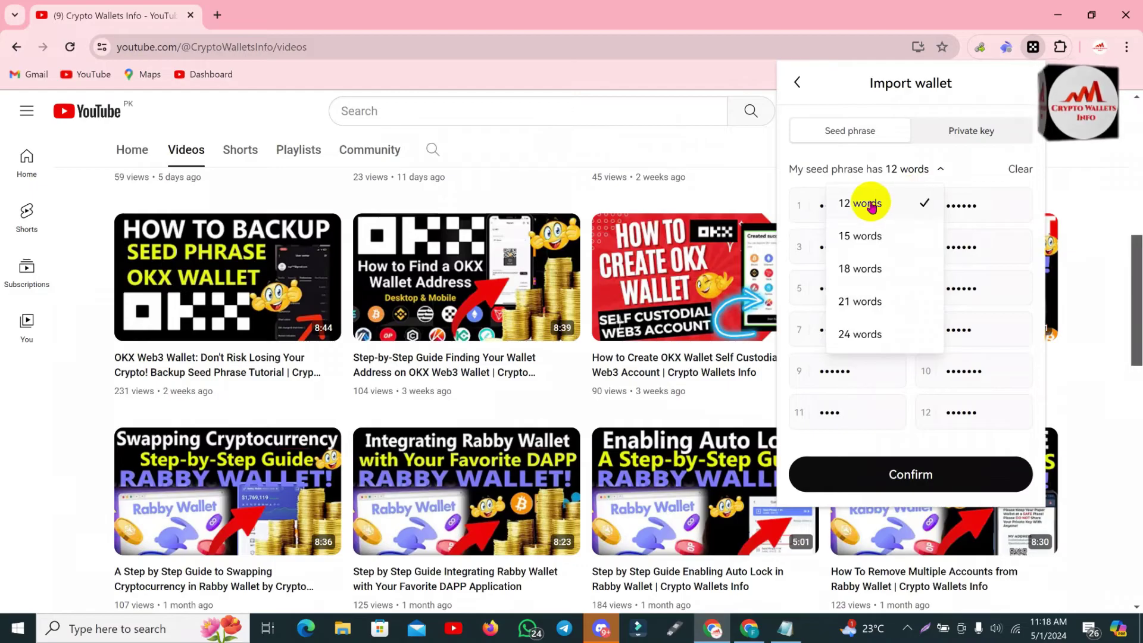
pyautogui.click(965, 165)
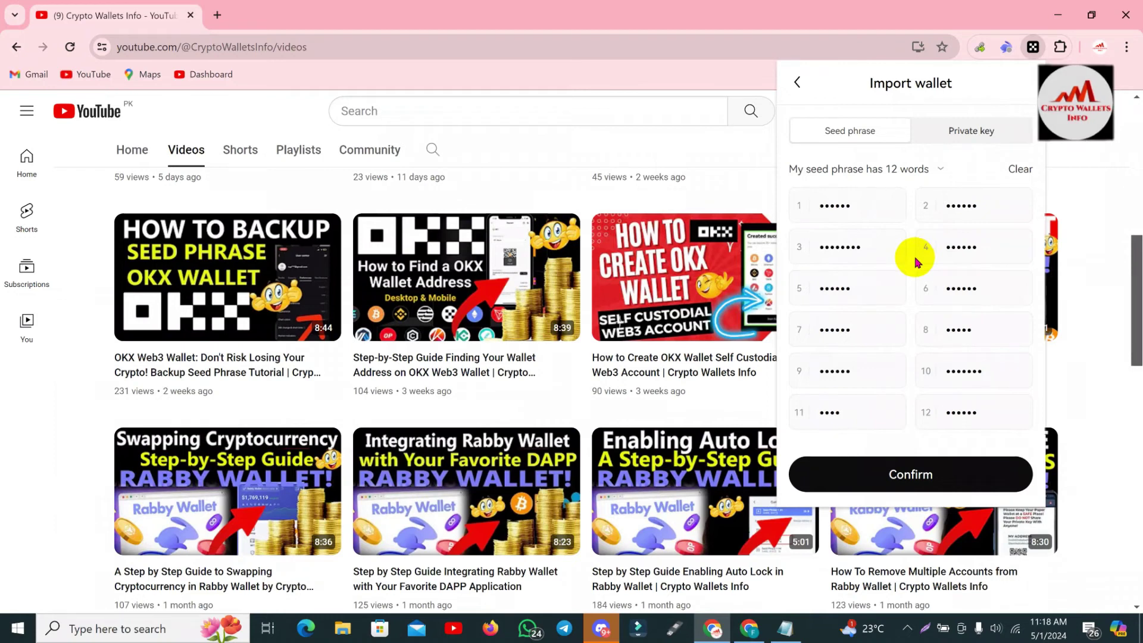
pyautogui.click(917, 474)
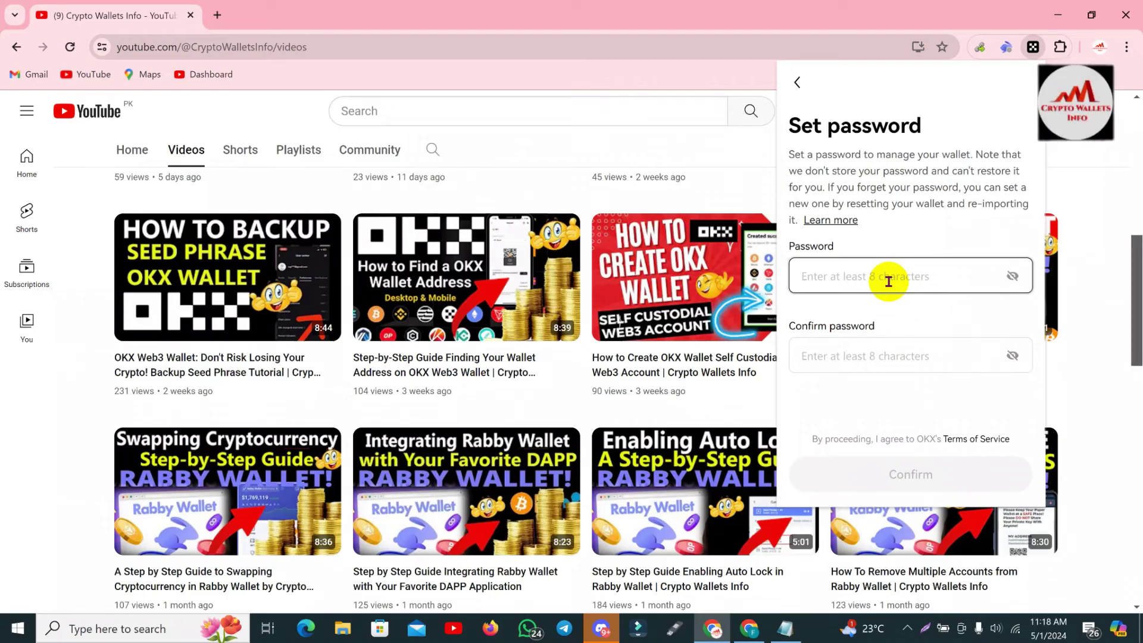
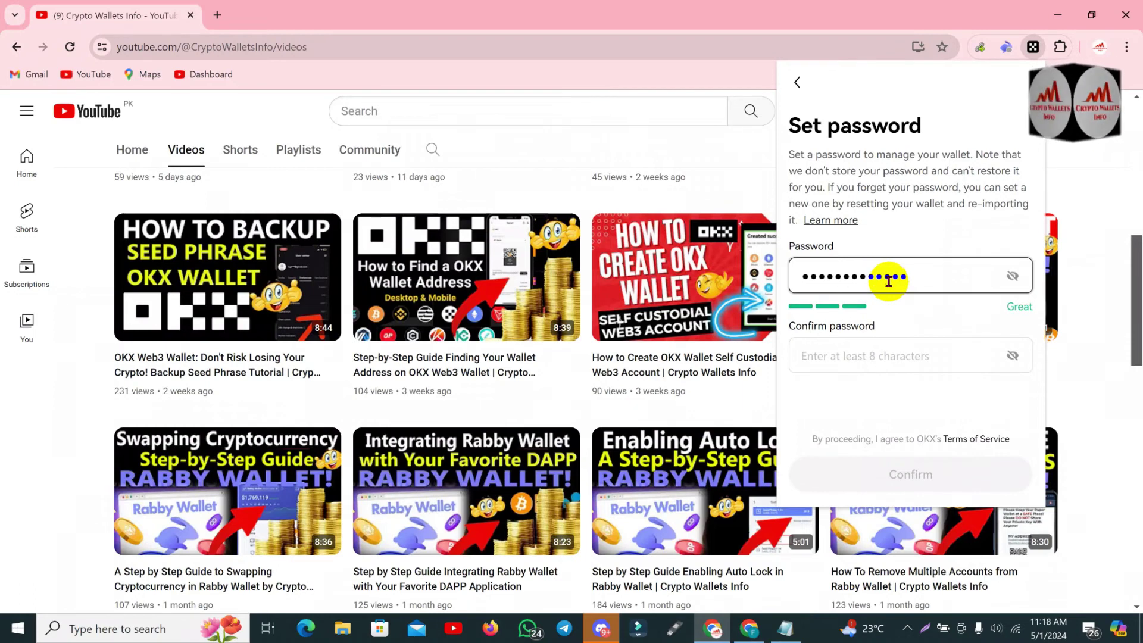
# Enter the new wallet password in both password fields and confirm it
pyautogui.click(873, 345)
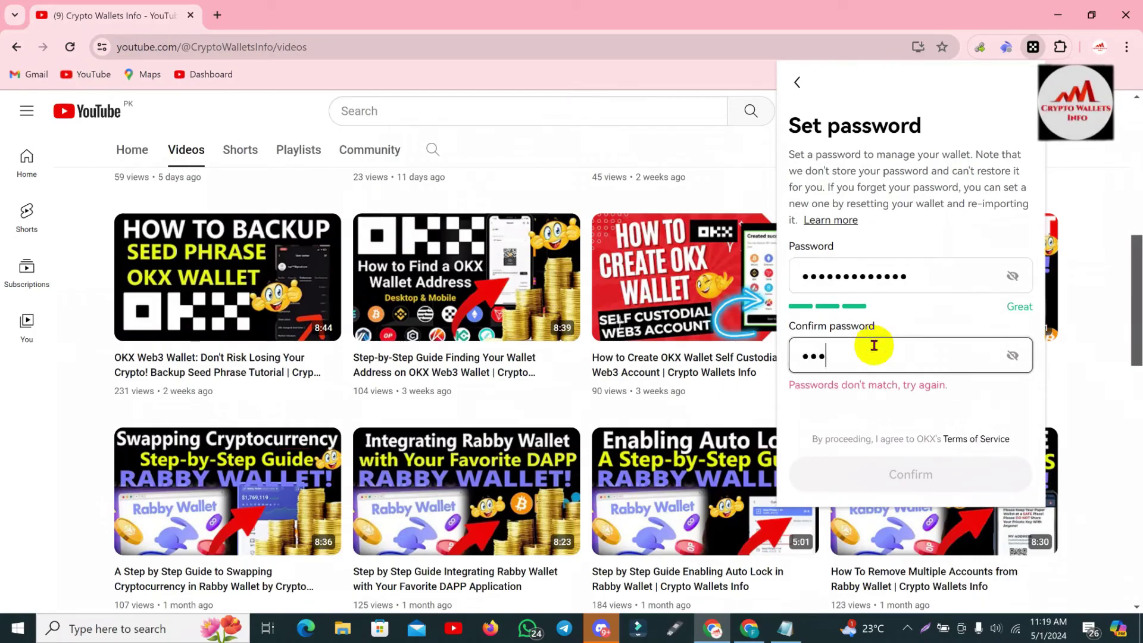
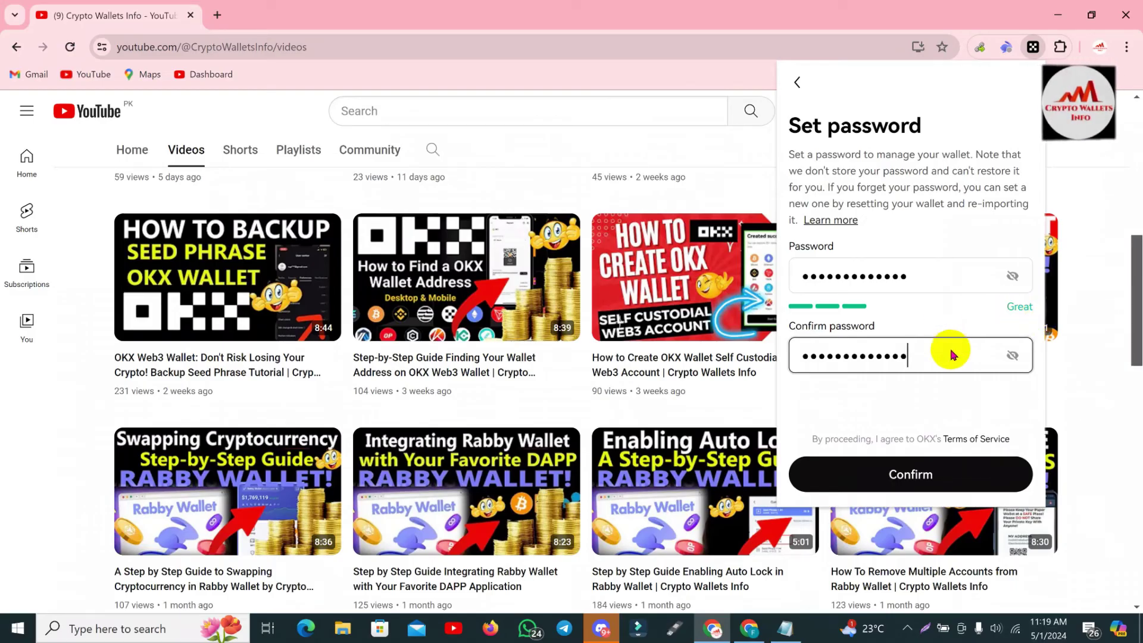
pyautogui.click(909, 468)
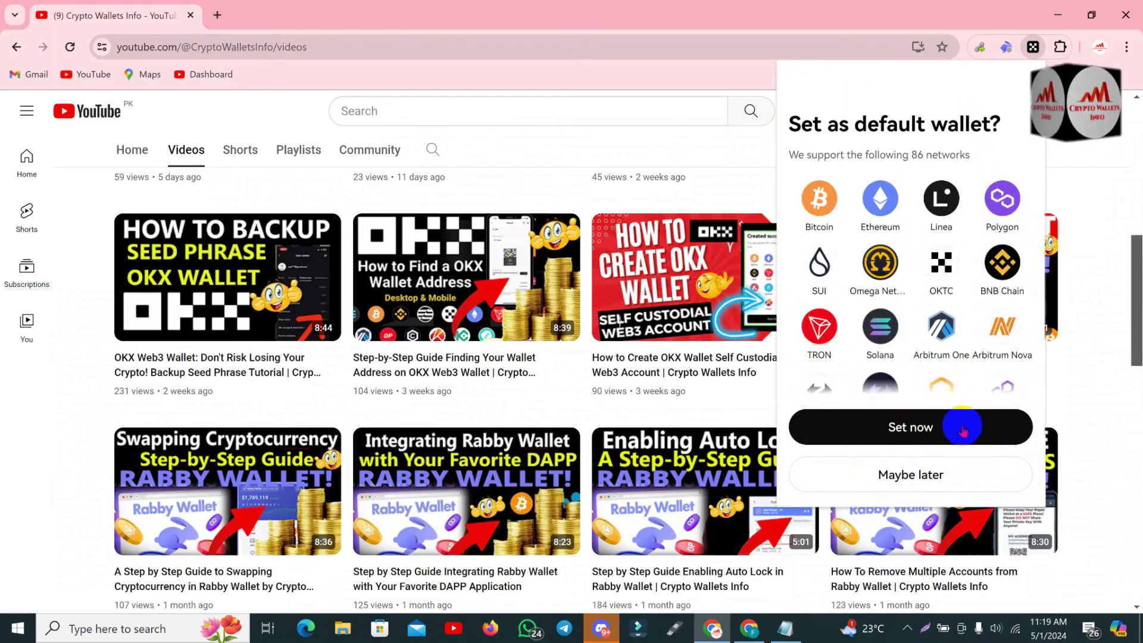
# Decline setting OKX as the default wallet and finish onboarding into the wallet
pyautogui.click(959, 461)
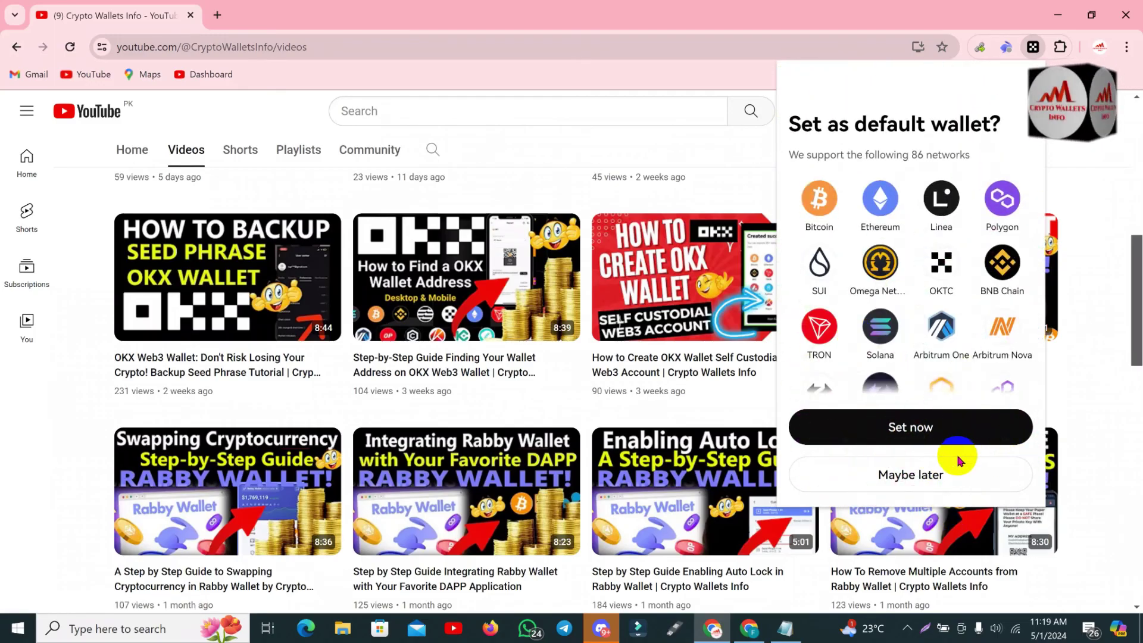
pyautogui.click(926, 470)
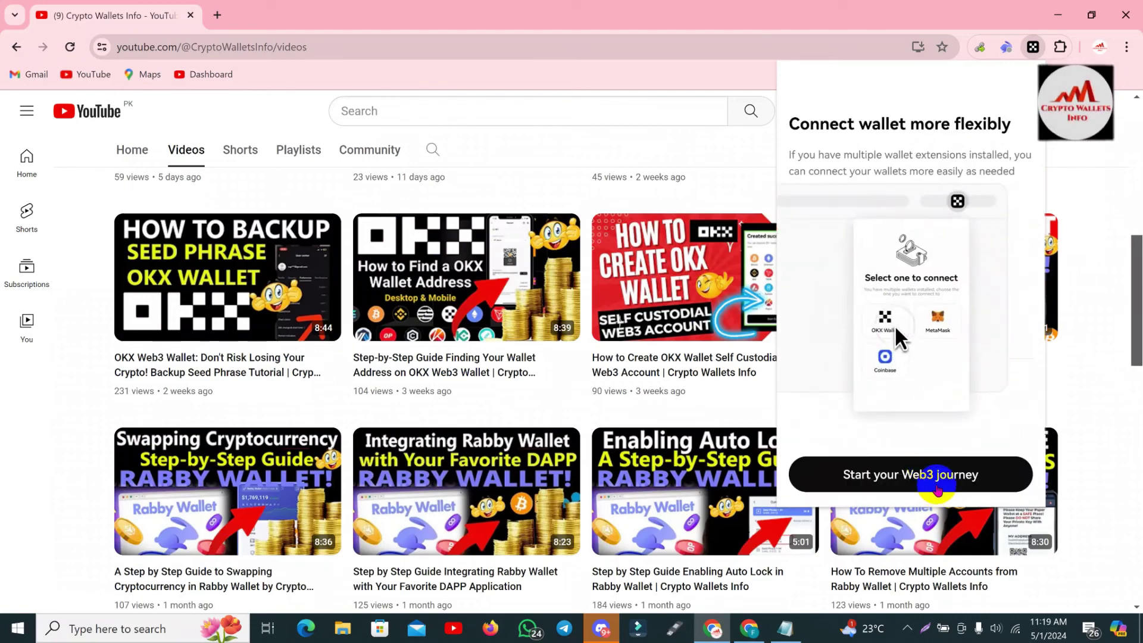
pyautogui.click(941, 479)
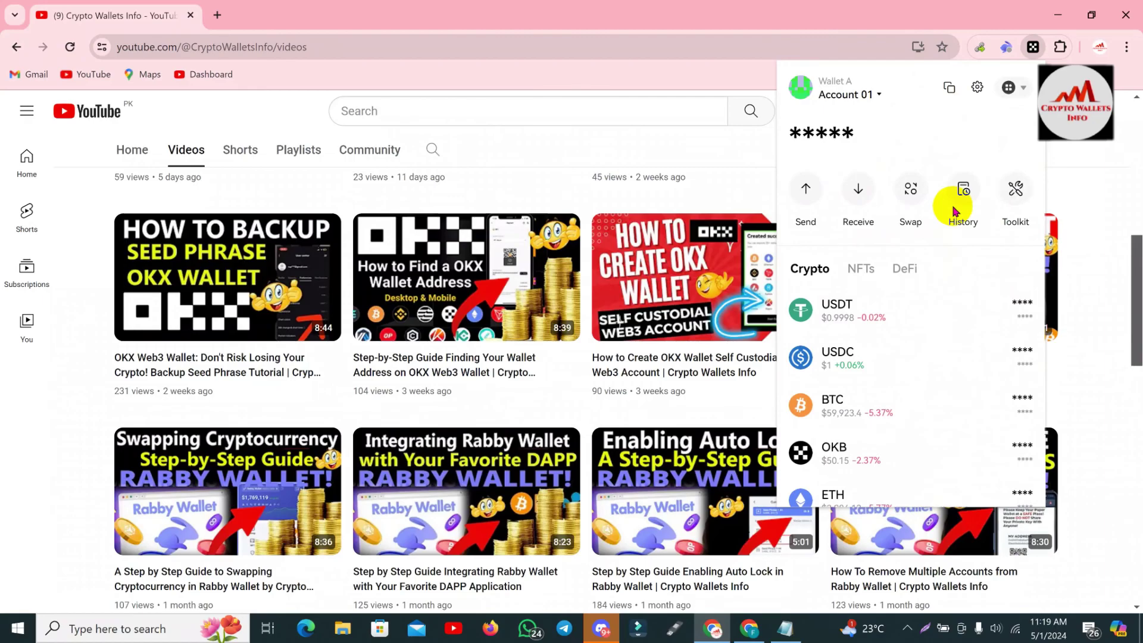
# Glance at the network list, then lock the wallet from the settings menu
pyautogui.click(1026, 89)
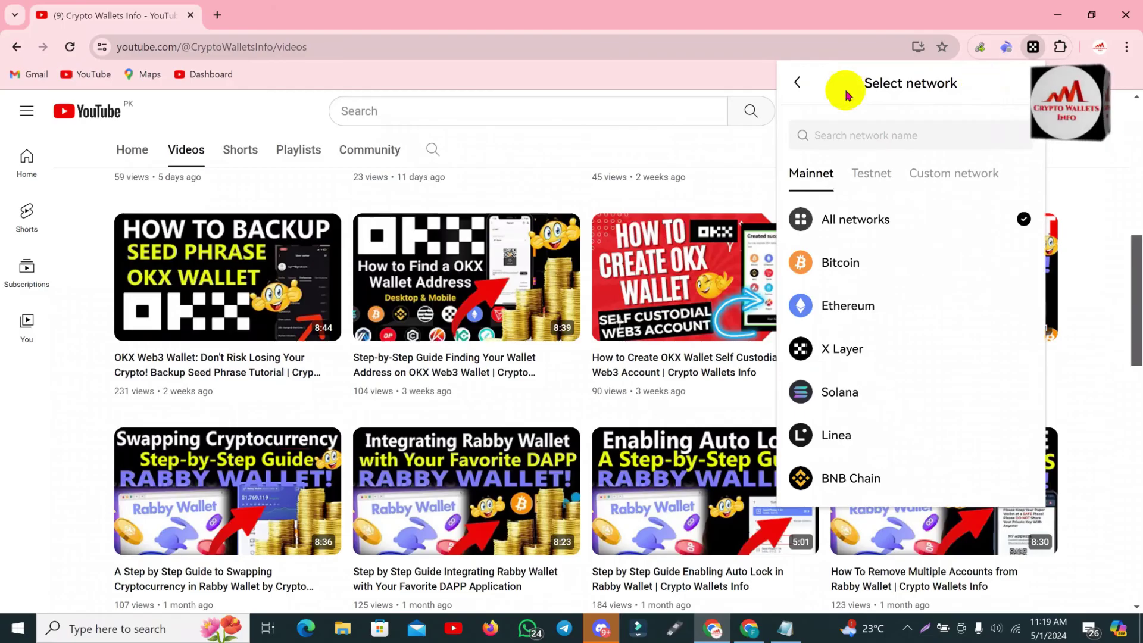
pyautogui.click(798, 82)
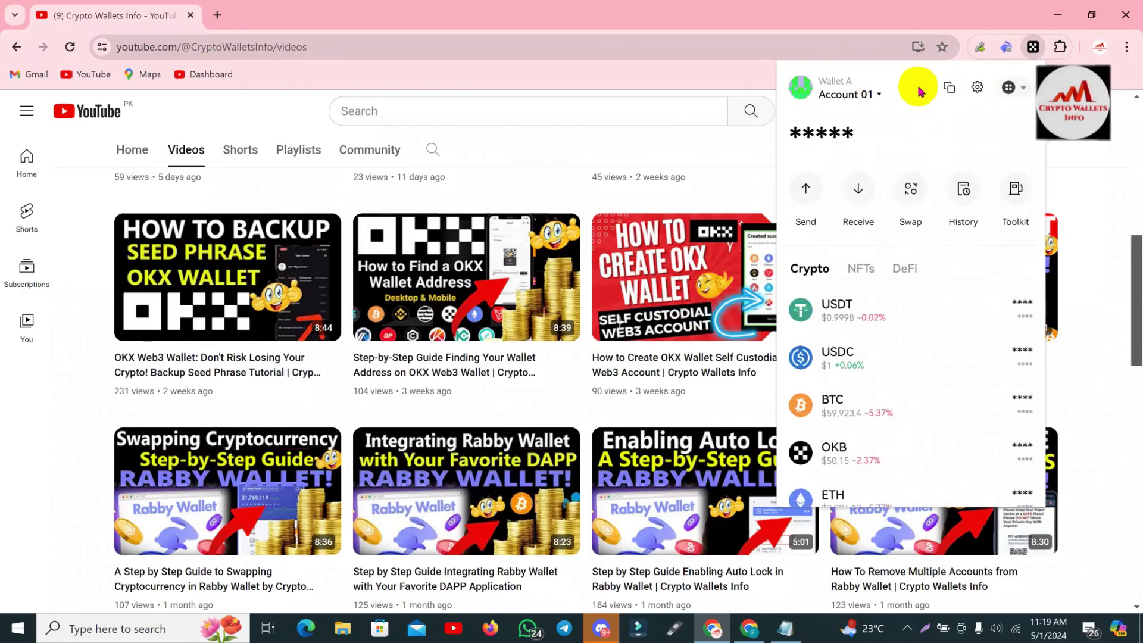
pyautogui.click(967, 87)
pyautogui.click(947, 204)
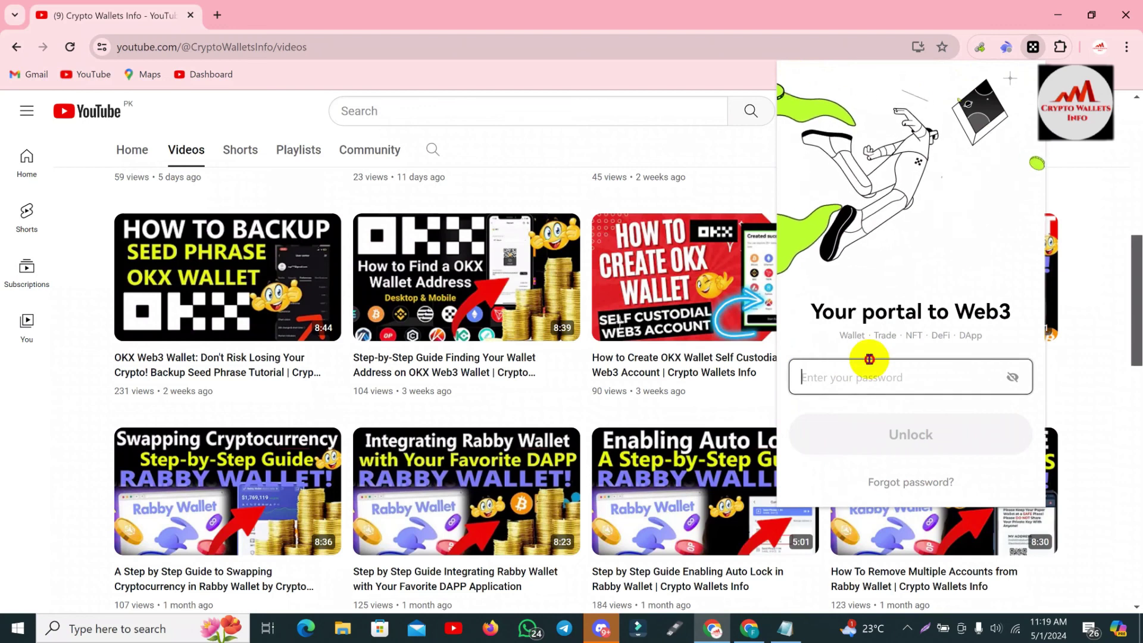
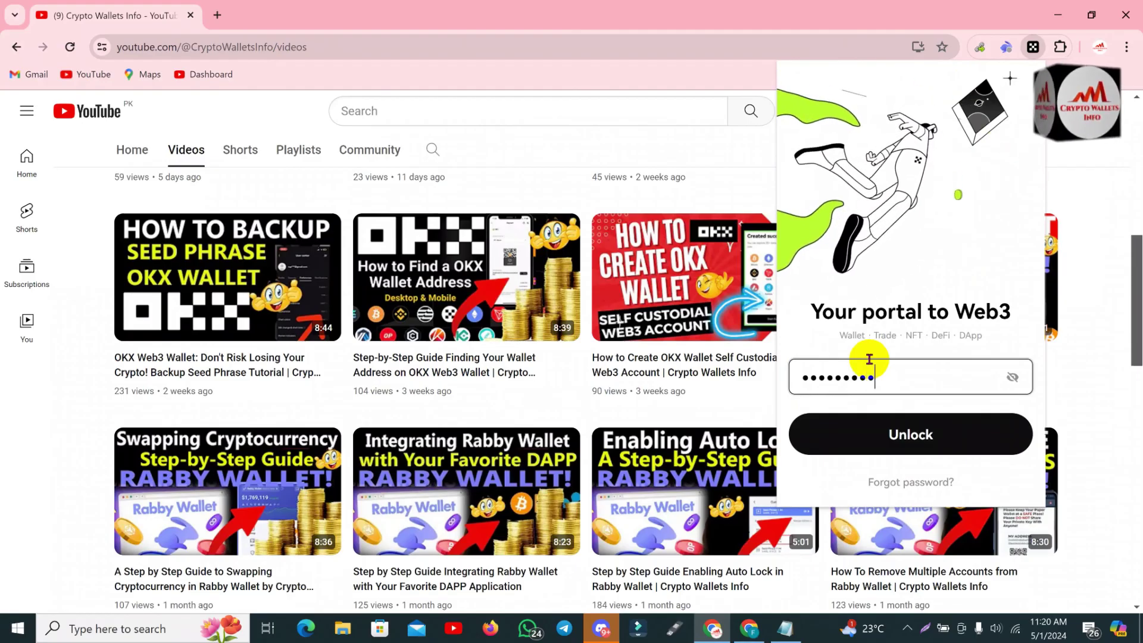
# Unlock the wallet by entering the password on the 'Your portal to Web3' screen
pyautogui.click(915, 435)
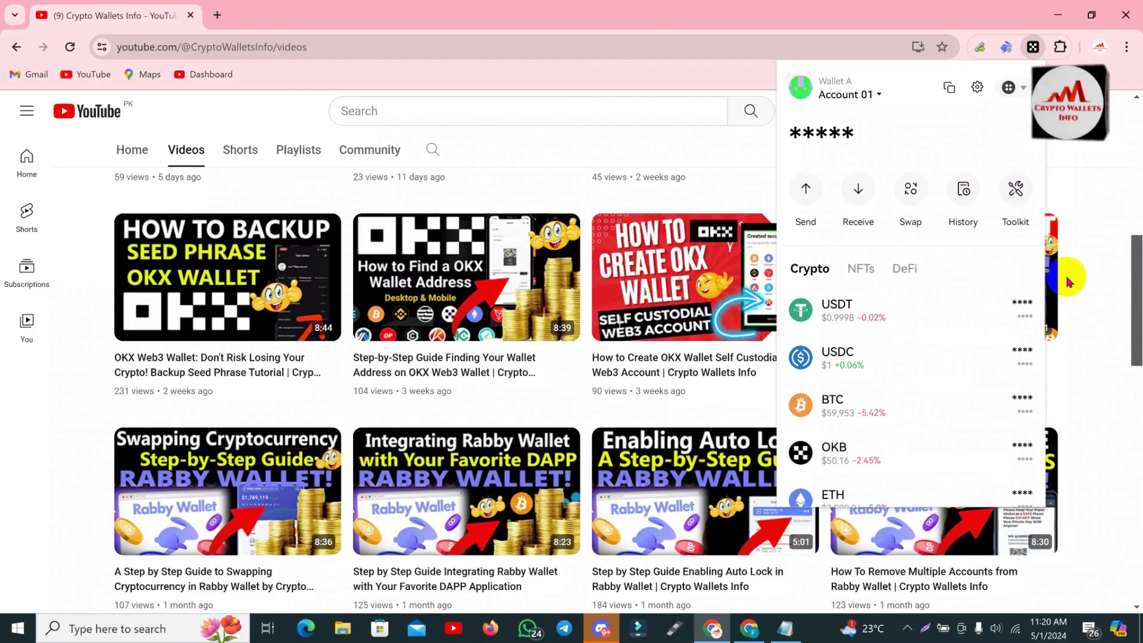
# Close the wallet popup, scroll YouTube to the top, and highlight the 'Crypto Wallets Info' channel title
pyautogui.click(1094, 277)
pyautogui.moveTo(1136, 280); pyautogui.dragTo(1137, 161)
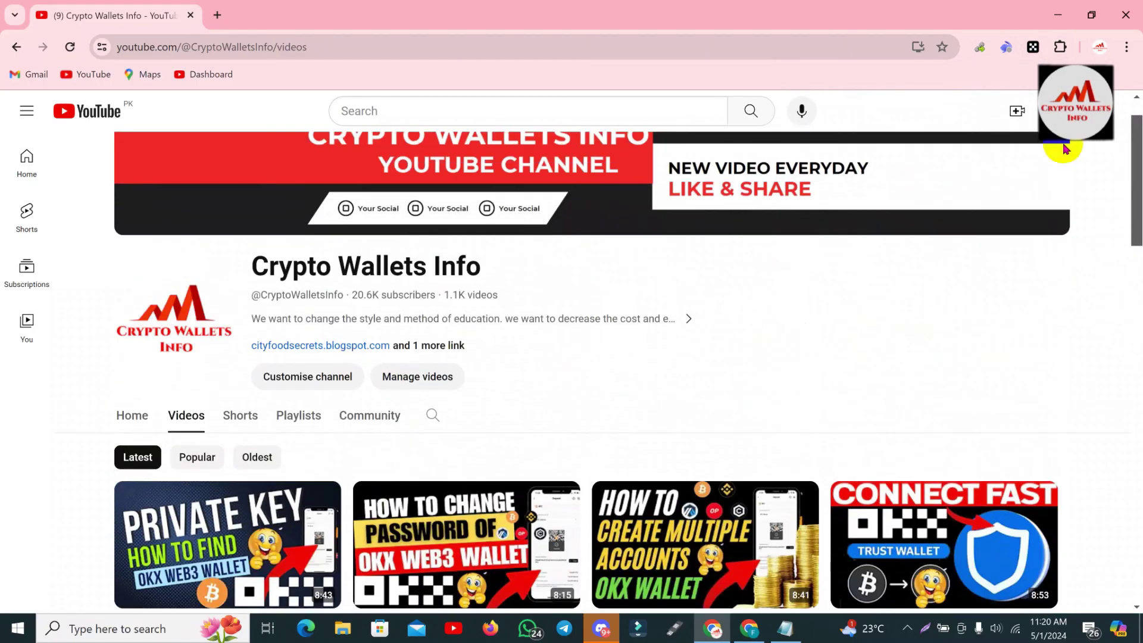
pyautogui.moveTo(255, 260); pyautogui.dragTo(484, 271)
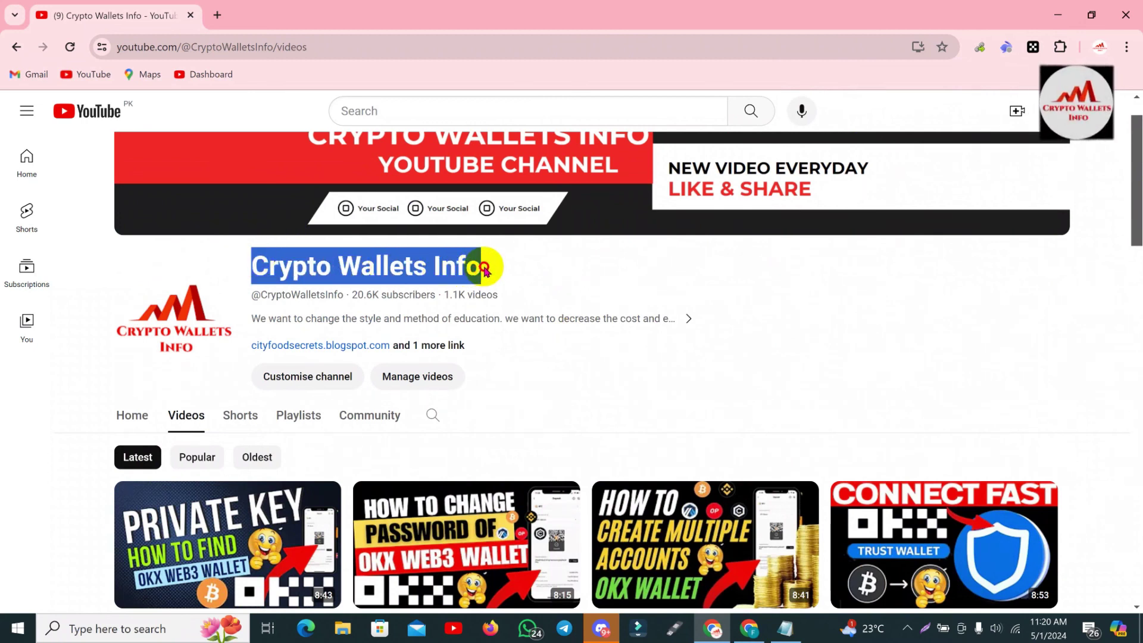